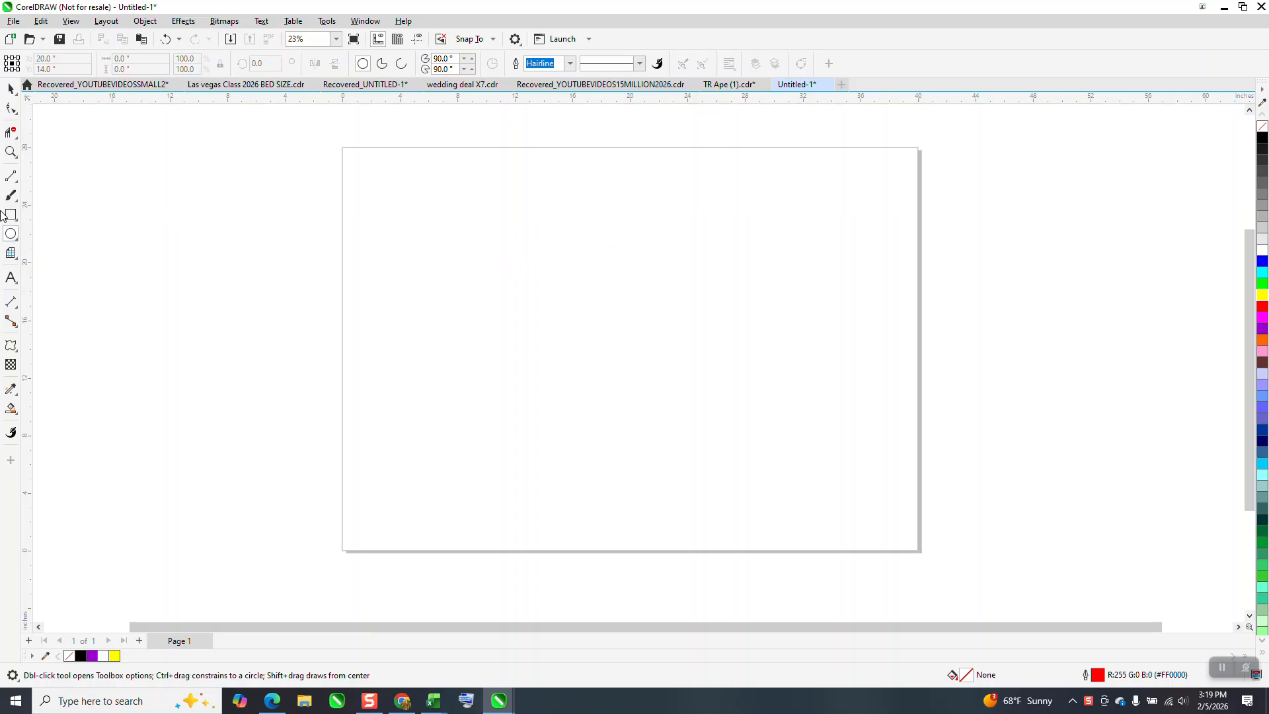
- Draw a vertical line about 23.8 inches long and centre it on the page
left_click(11, 176)
left_click_drag(553, 169, 553, 523)
key("p")
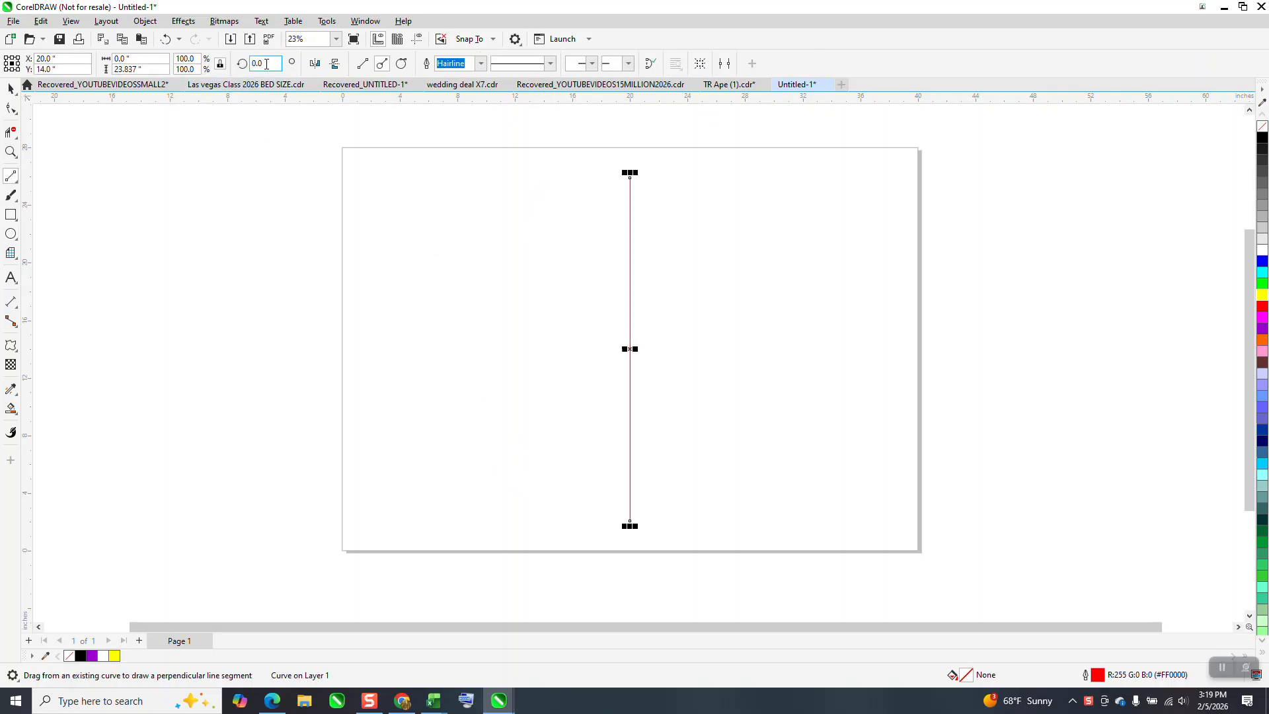
- Rotate the centred line by 10 degrees and add a horizontally mirrored copy so the two lines cross at the page centre
type("10")
key("Return")
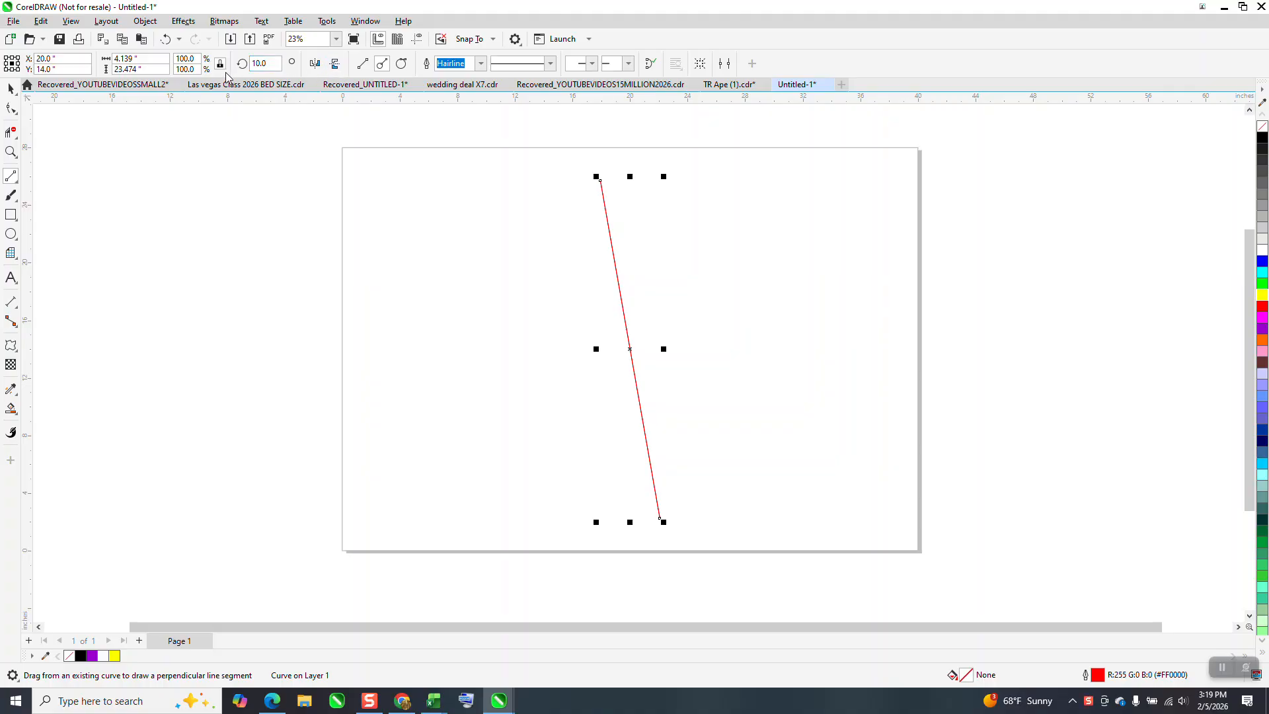
left_click(10, 90)
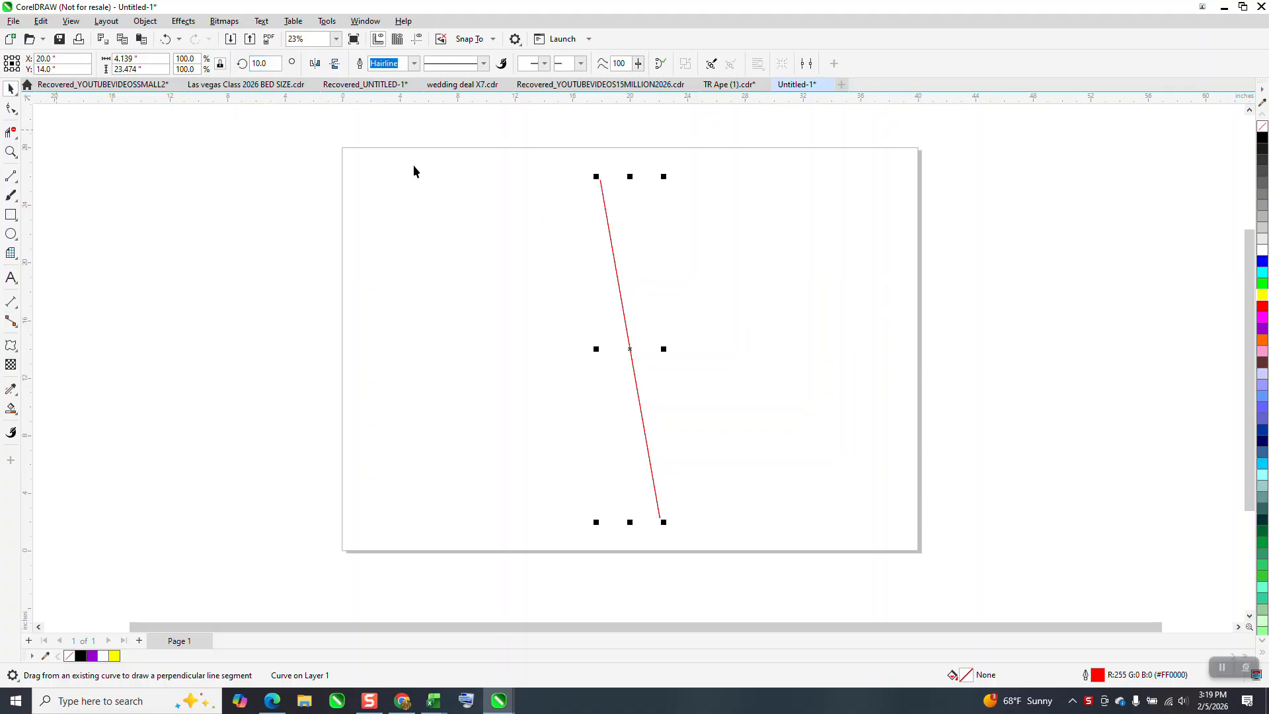
left_click(315, 63)
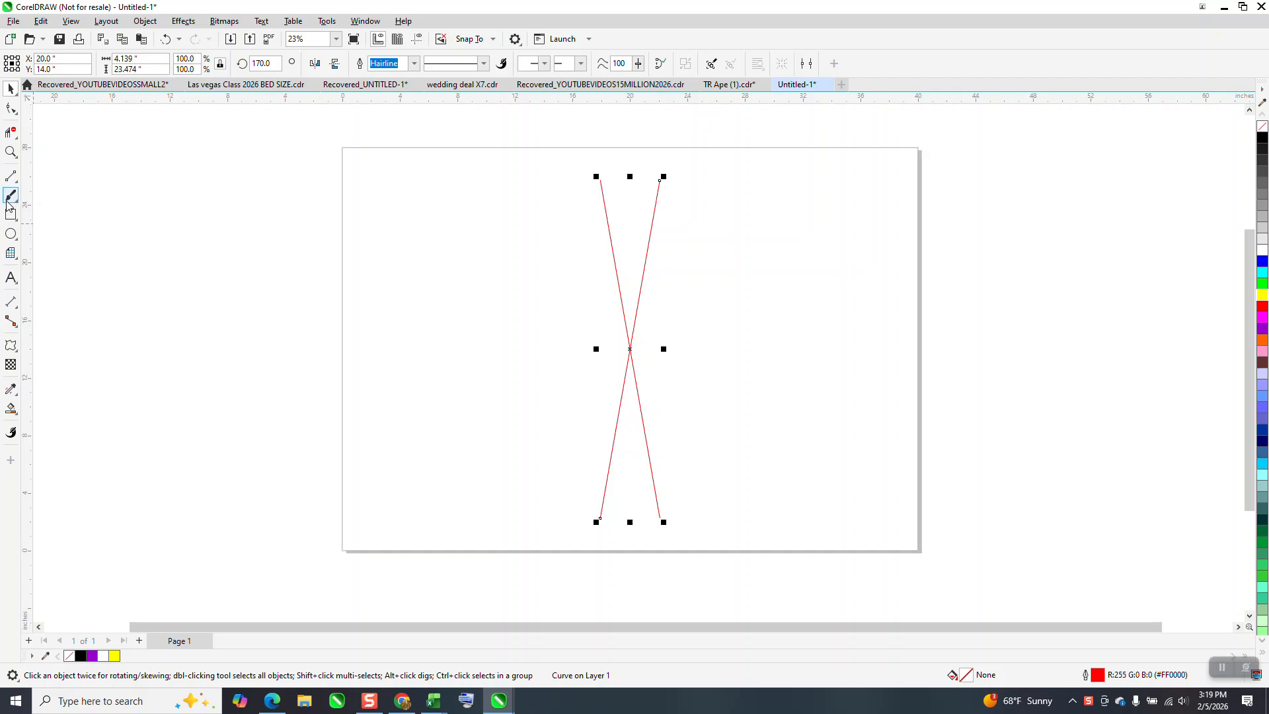
- Draw a circle about 19.9 inches in diameter and centre it on the page over the crossed lines
left_click(9, 234)
mouse_move(473, 198)
left_mouse_down()
mouse_move(269, 499)
mouse_move(287, 492)
left_mouse_up()
key("p")
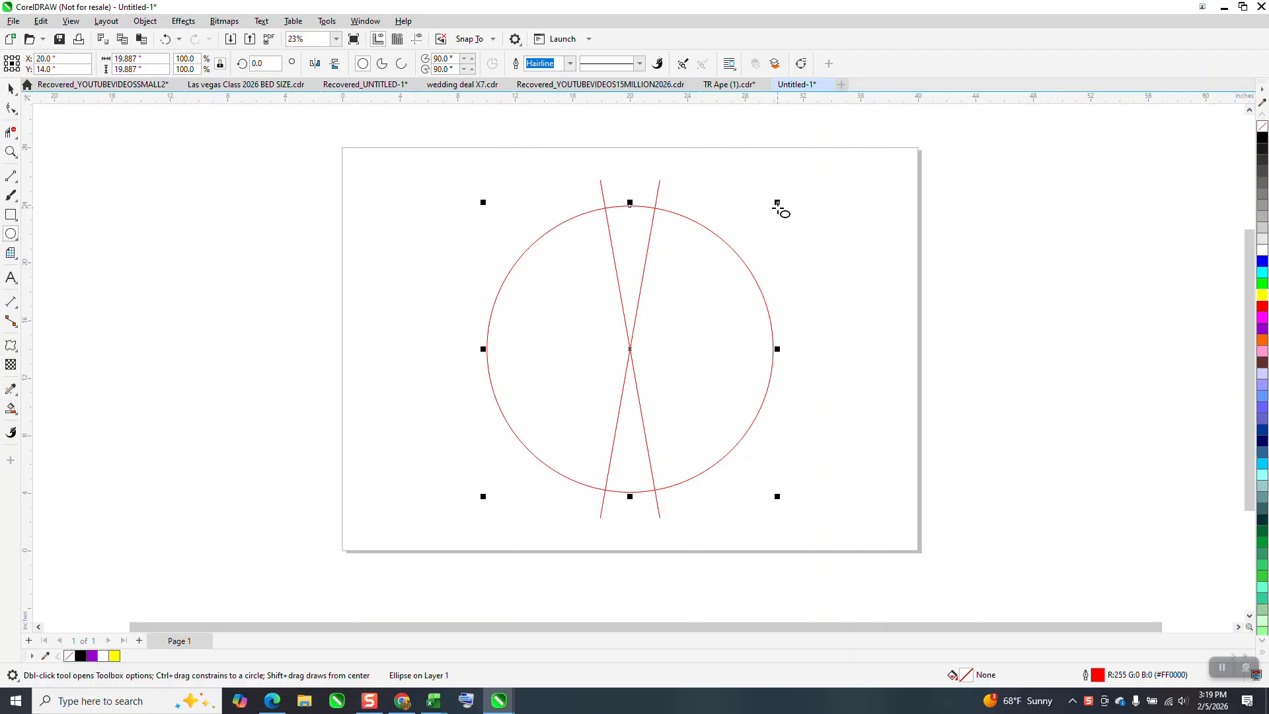
- Try a 3-point ellipse circle about 3.45 inches across, spanning the two upper intersections of the slanted lines and the large circle
left_click(11, 151)
left_click_drag(566, 161, 784, 315)
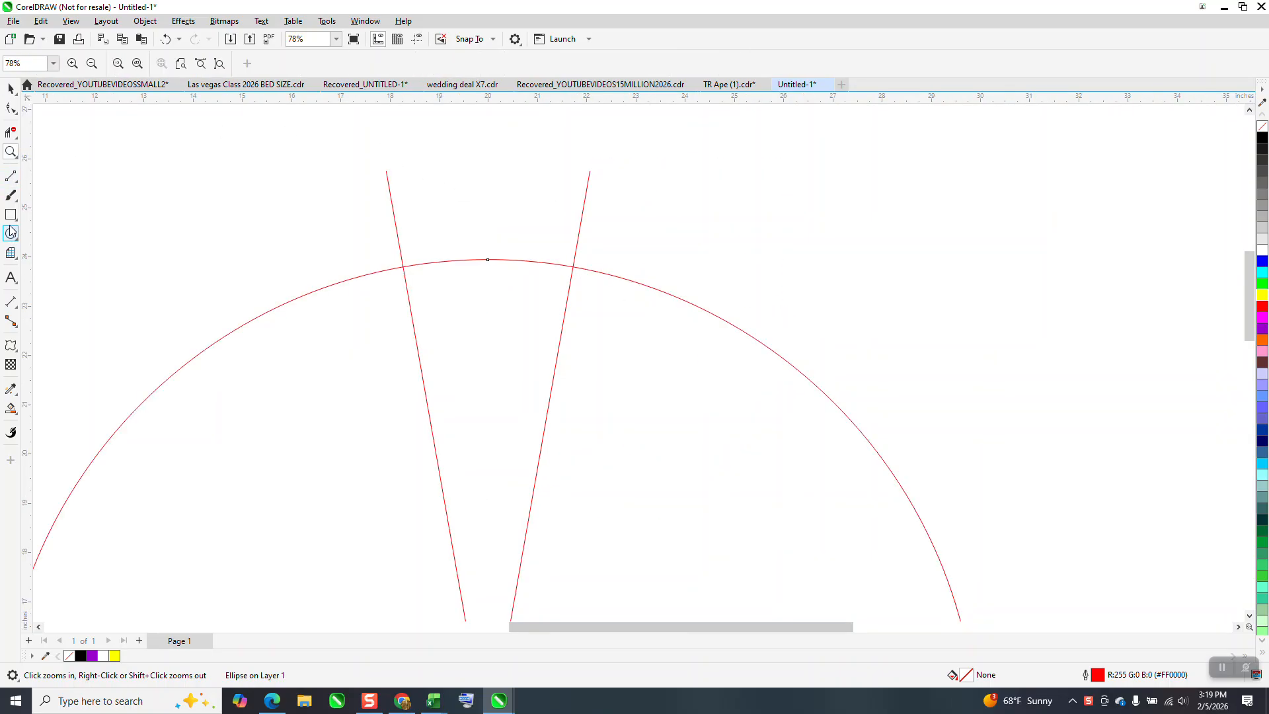
left_click(17, 242)
left_click(46, 248)
left_click_drag(405, 266, 567, 264)
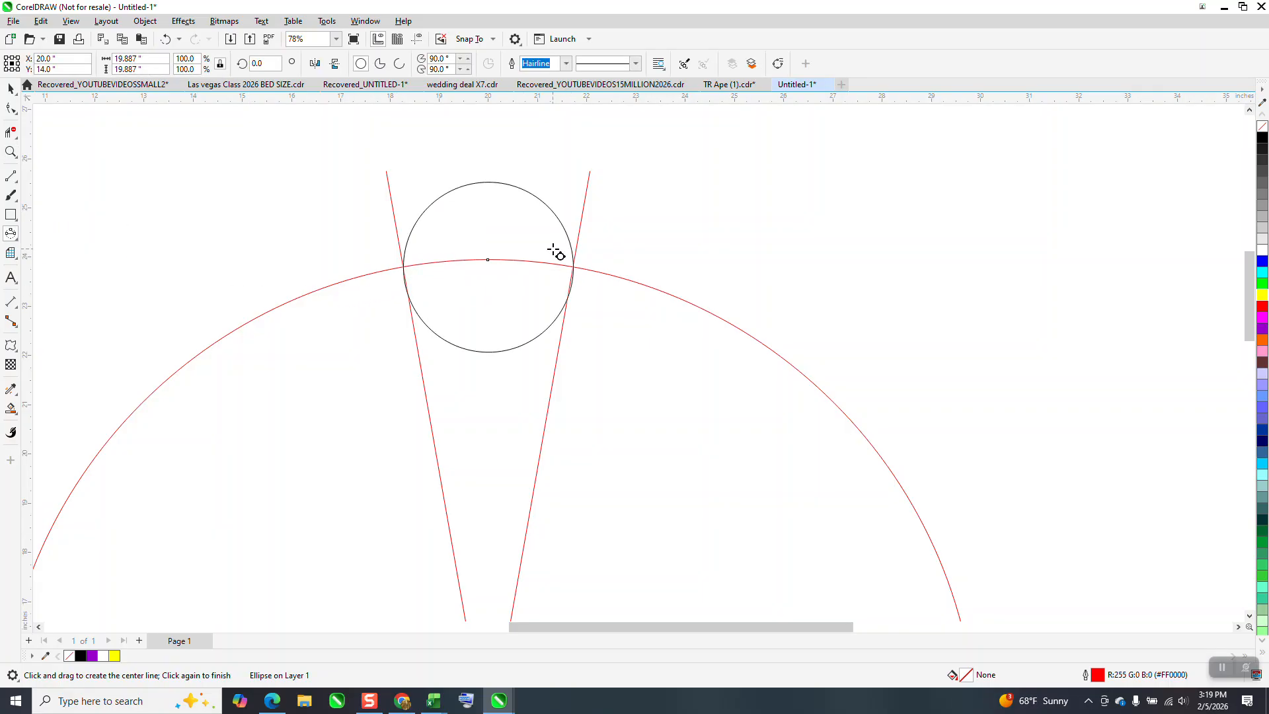
left_click(472, 284)
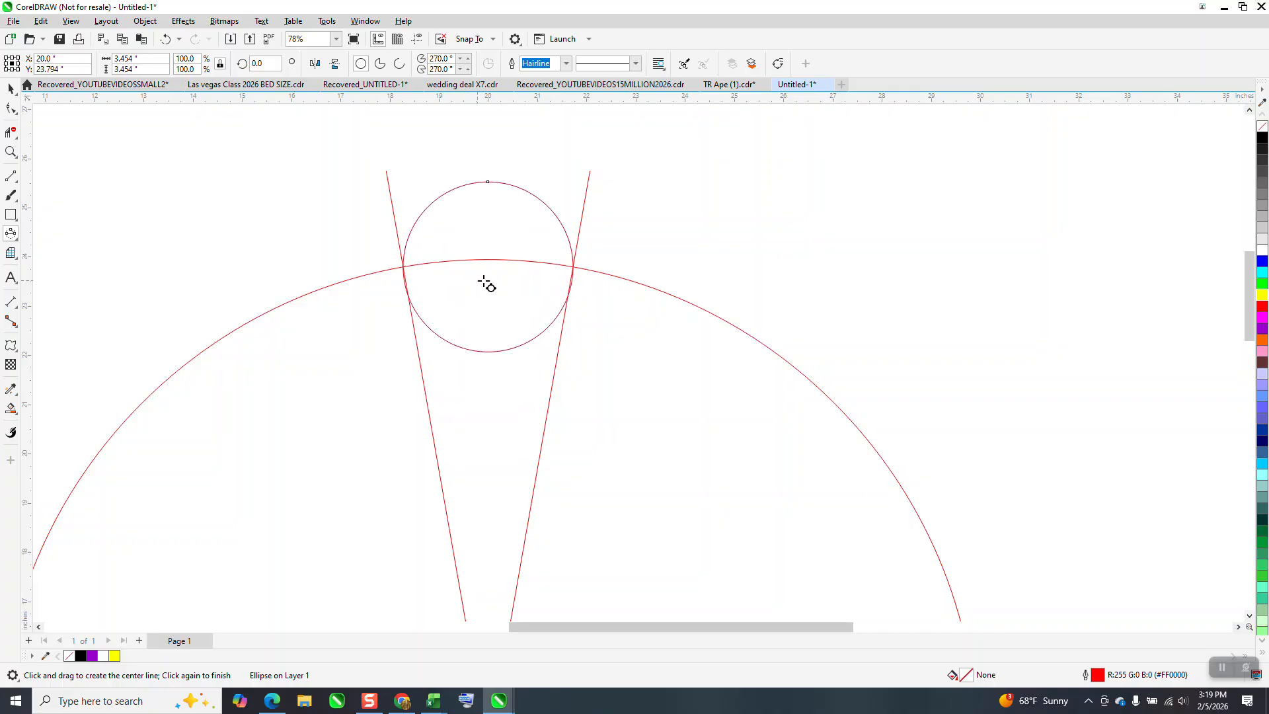
- Delete the small trial circle between the slanted lines
left_click(10, 153)
left_click_drag(388, 263, 428, 311)
scroll(383, 308, "down", 7)
left_click(11, 88)
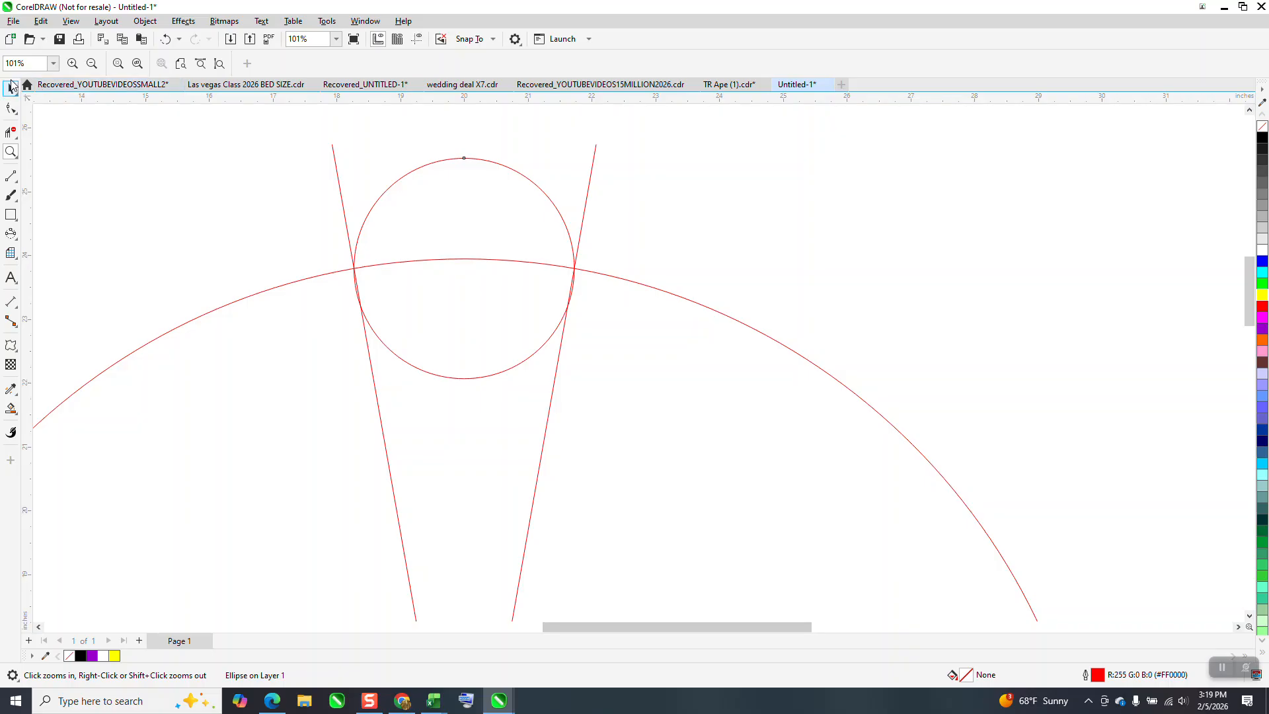
left_click(48, 88)
left_click(555, 202)
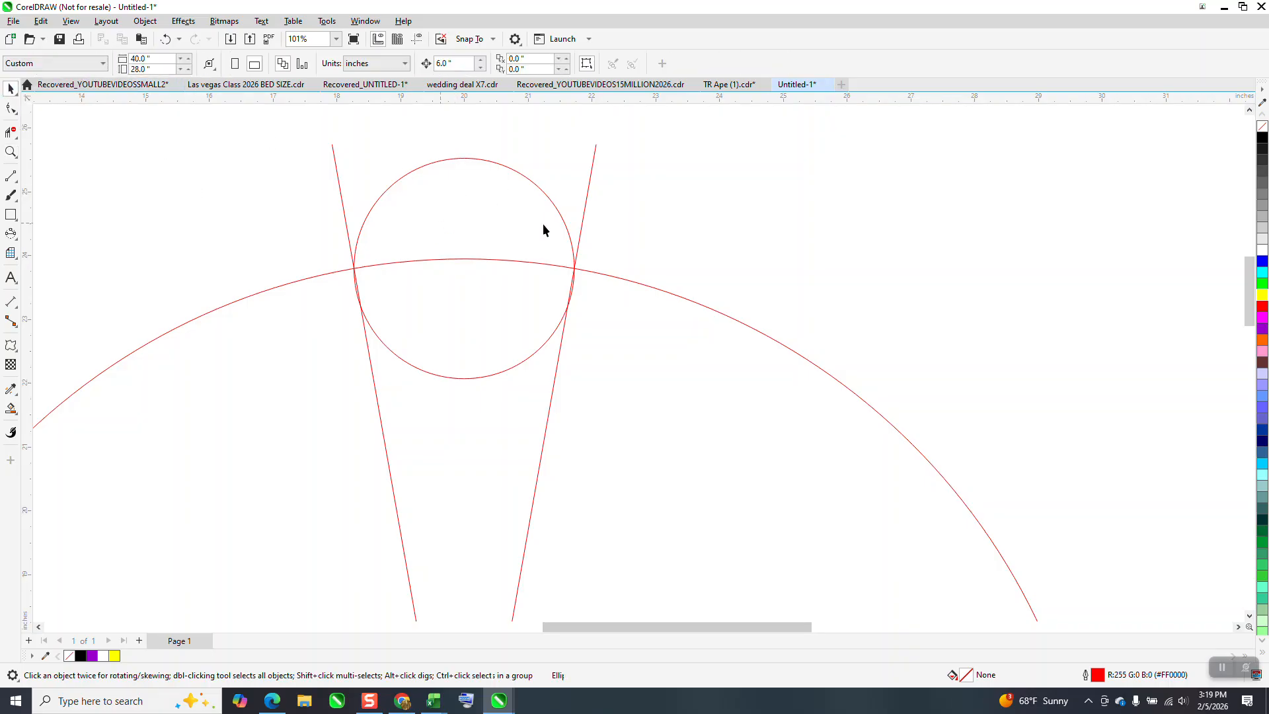
key("Delete")
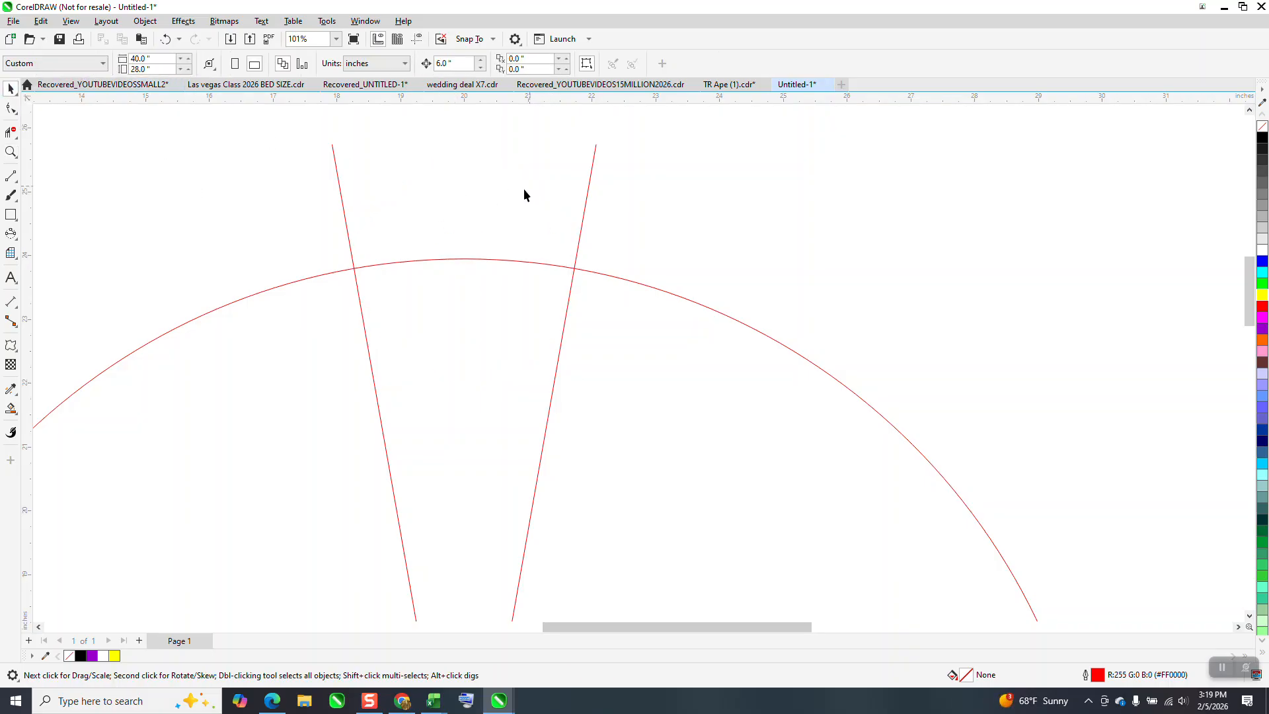
- Draw a perpendicular segment inward from each slanted line above the large circle, about 2.7 and 2.4 inches wide, so they cross
scroll(529, 198, "down", 2)
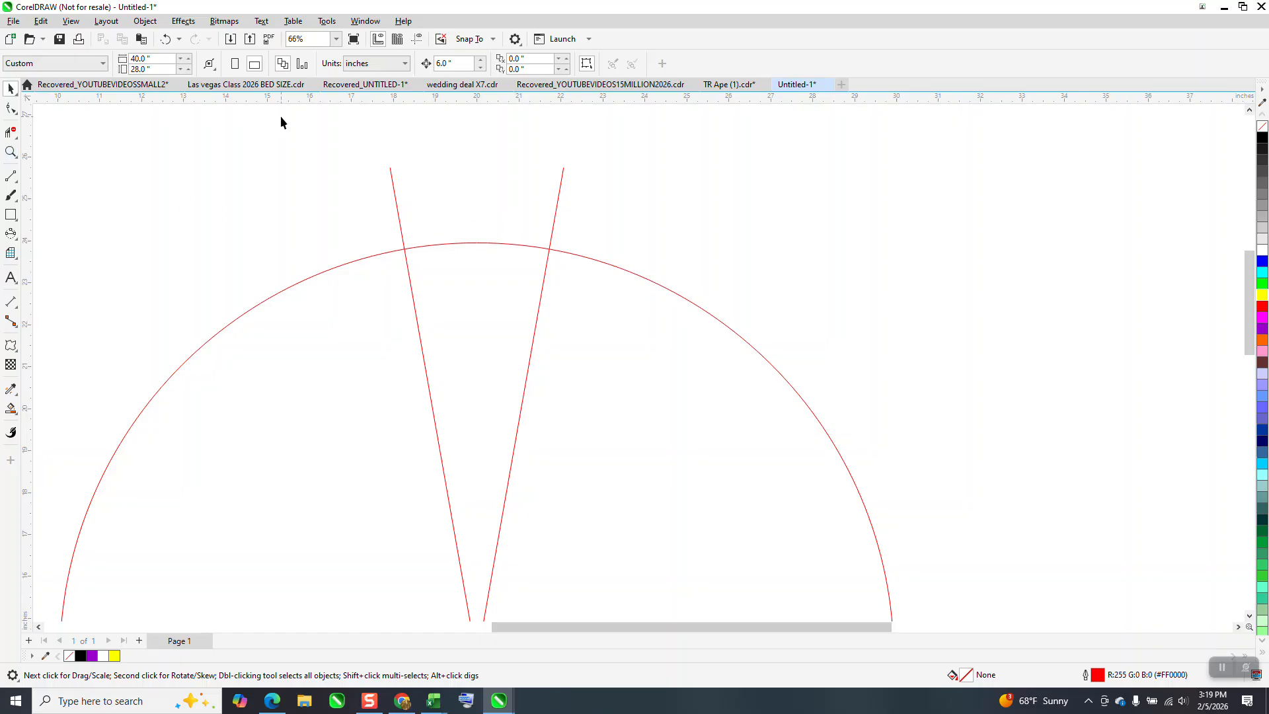
left_click(12, 152)
left_click_drag(298, 143, 720, 401)
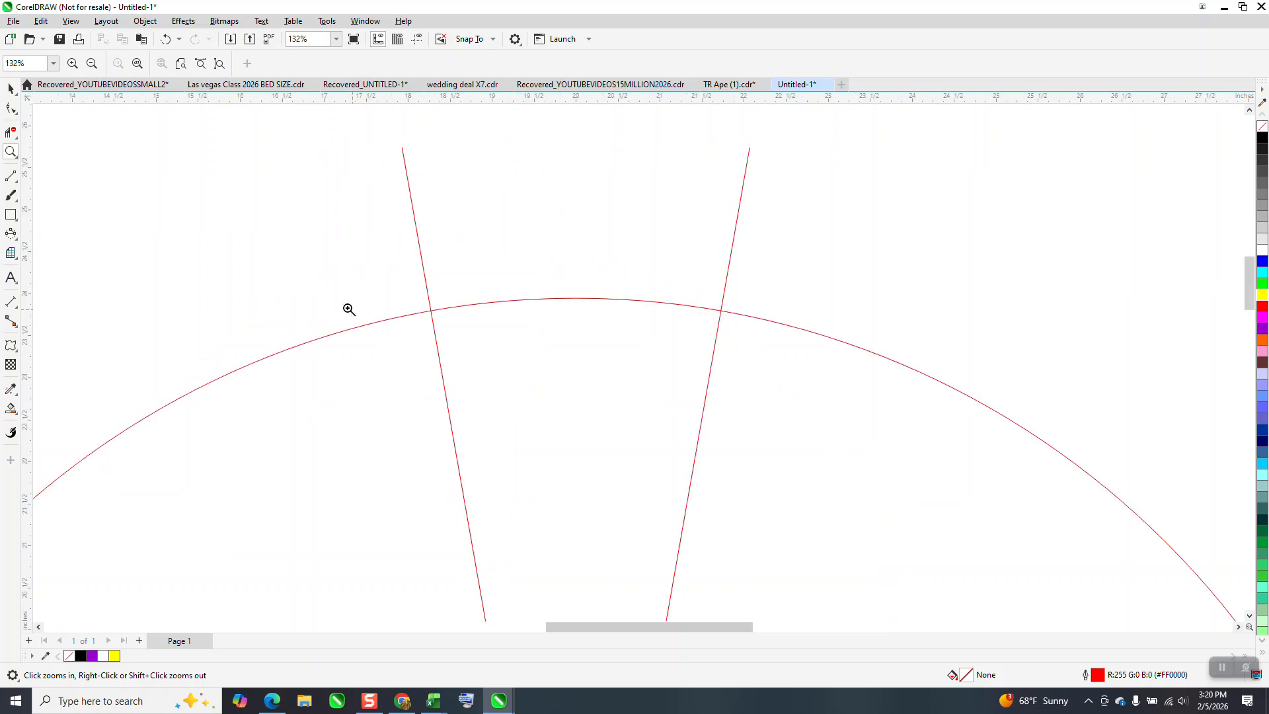
left_click(17, 185)
left_click(73, 190)
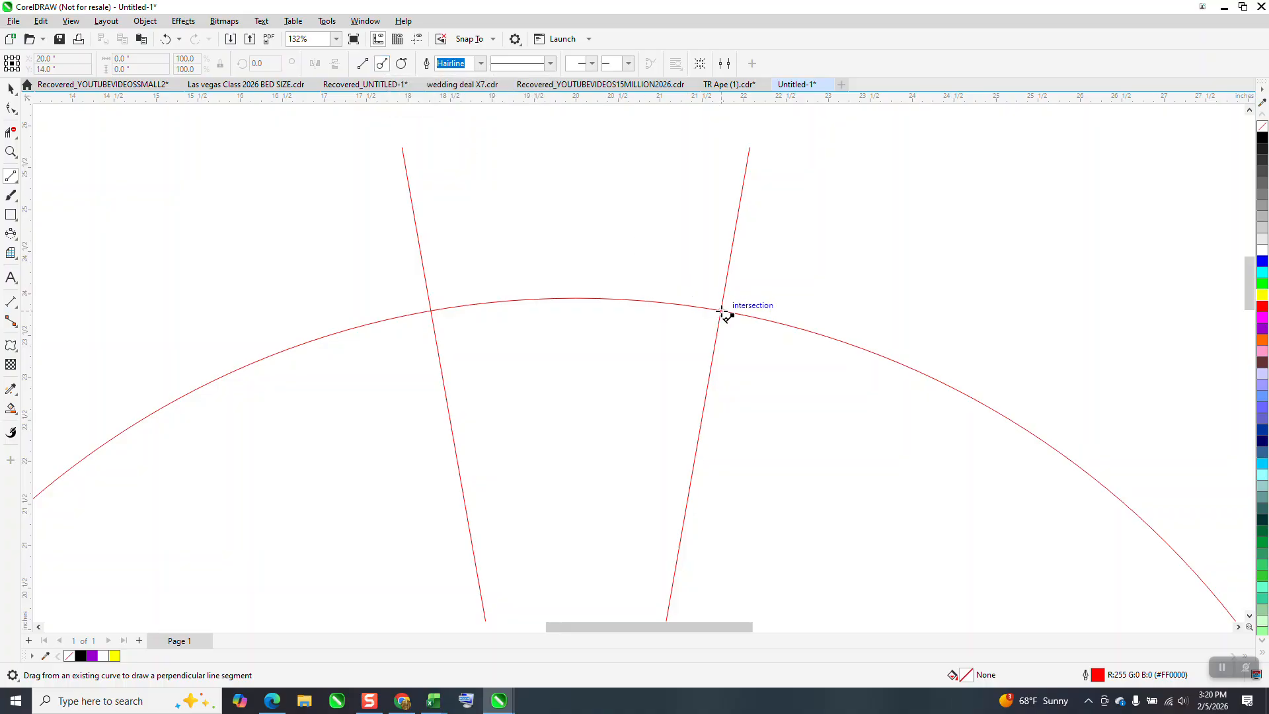
left_click_drag(718, 310, 595, 213)
left_click_drag(733, 244, 509, 193)
left_click_drag(420, 247, 621, 194)
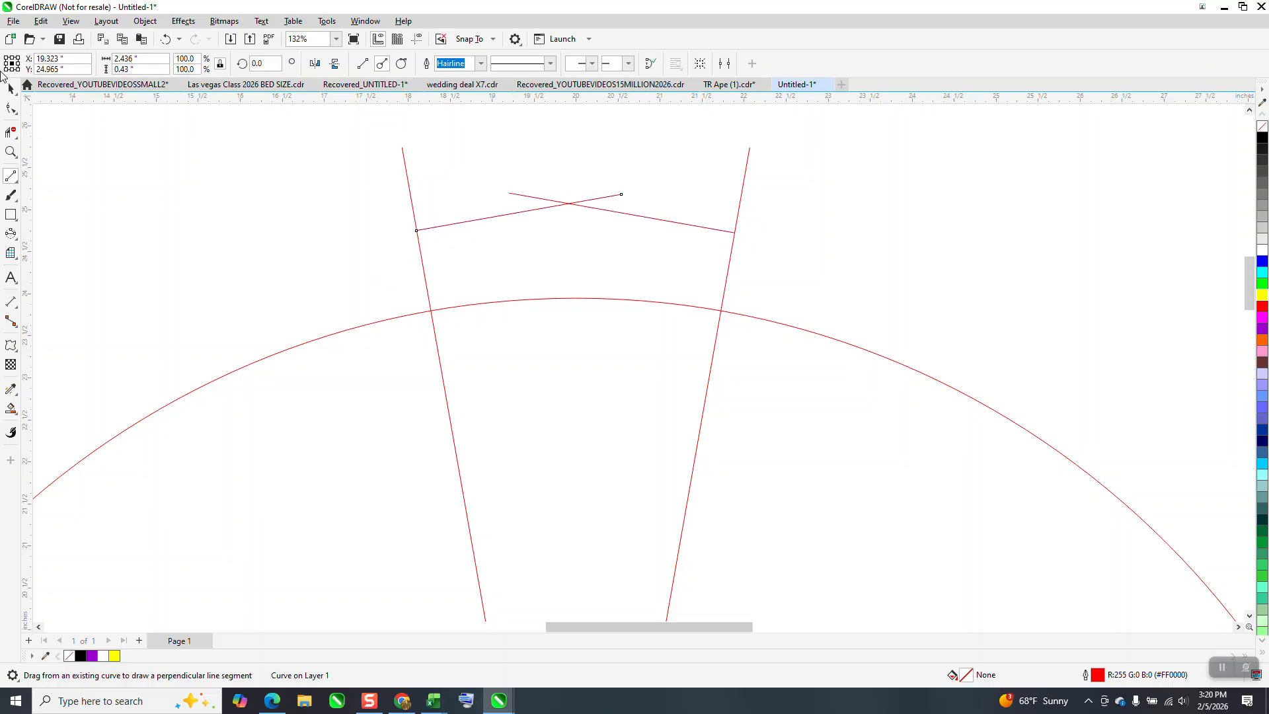
- Move both perpendicular segments so their outer endpoints snap to the upper intersections of the slanted lines and the large circle
left_click(10, 88)
left_click_drag(417, 232, 431, 312)
left_click(684, 224)
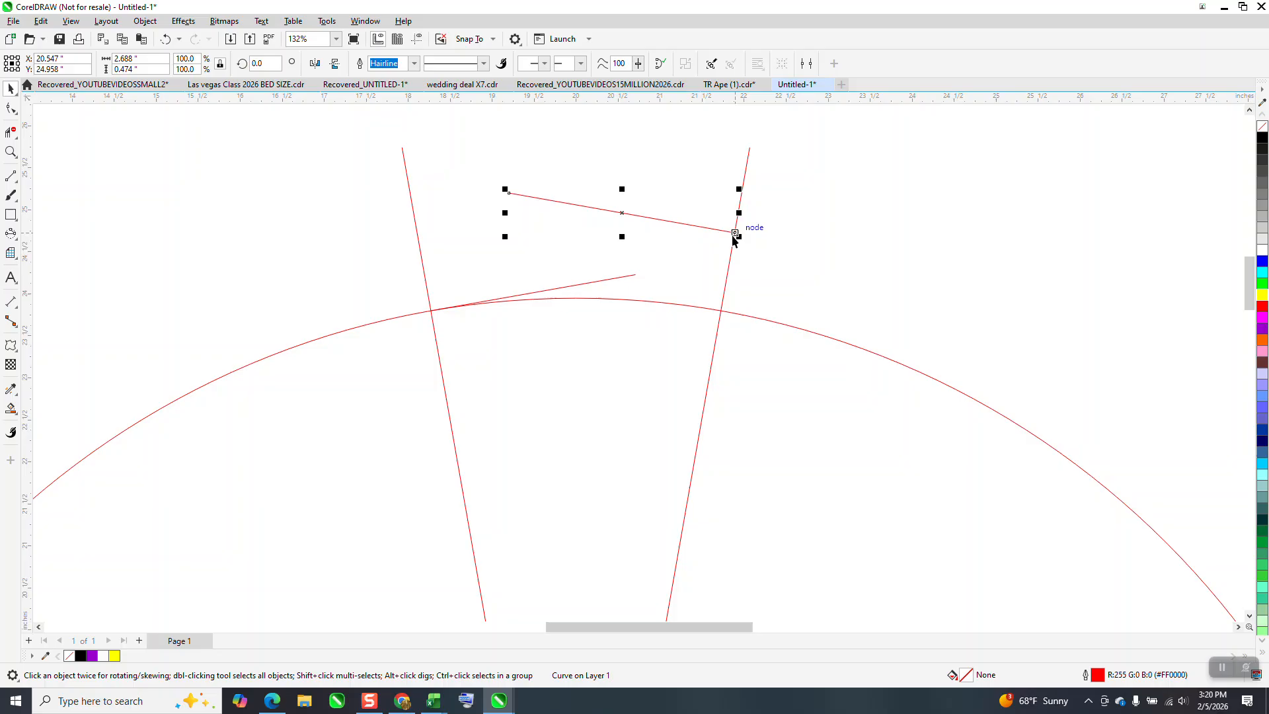
left_click_drag(733, 233, 722, 312)
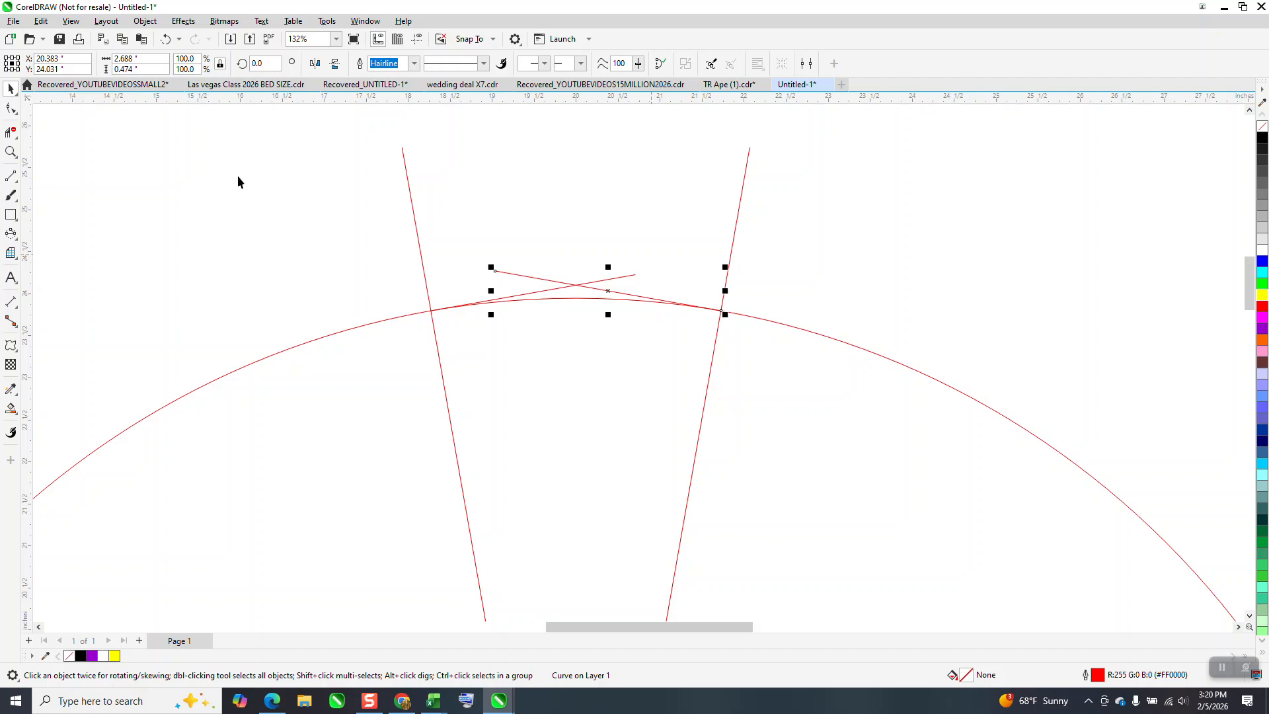
- Trim off the ends of the two perpendicular segments that extend past their crossing point
left_click(11, 134)
left_click_drag(391, 199, 843, 405)
left_click(11, 132)
left_click(396, 294)
left_click(628, 302)
key("space")
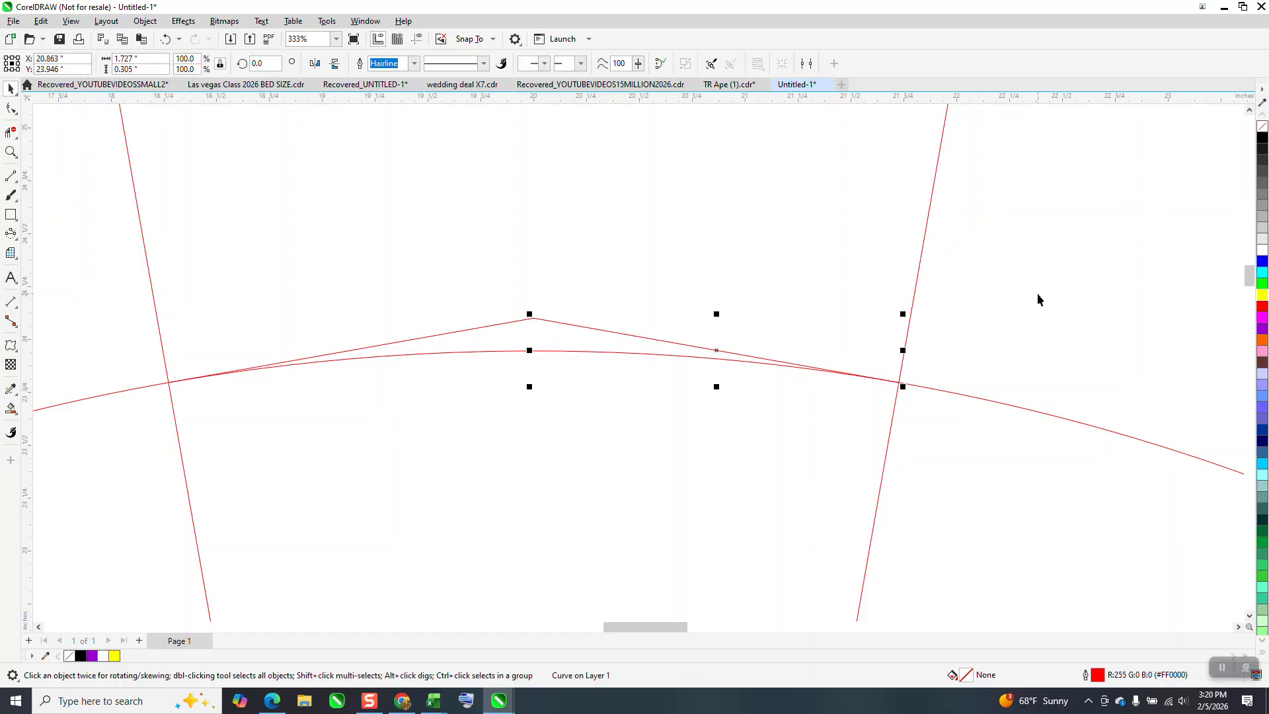
- Check the curve length of the right-hand perpendicular segment in its object properties and close the Properties docker
key("Escape")
left_click(722, 357)
left_click(365, 20)
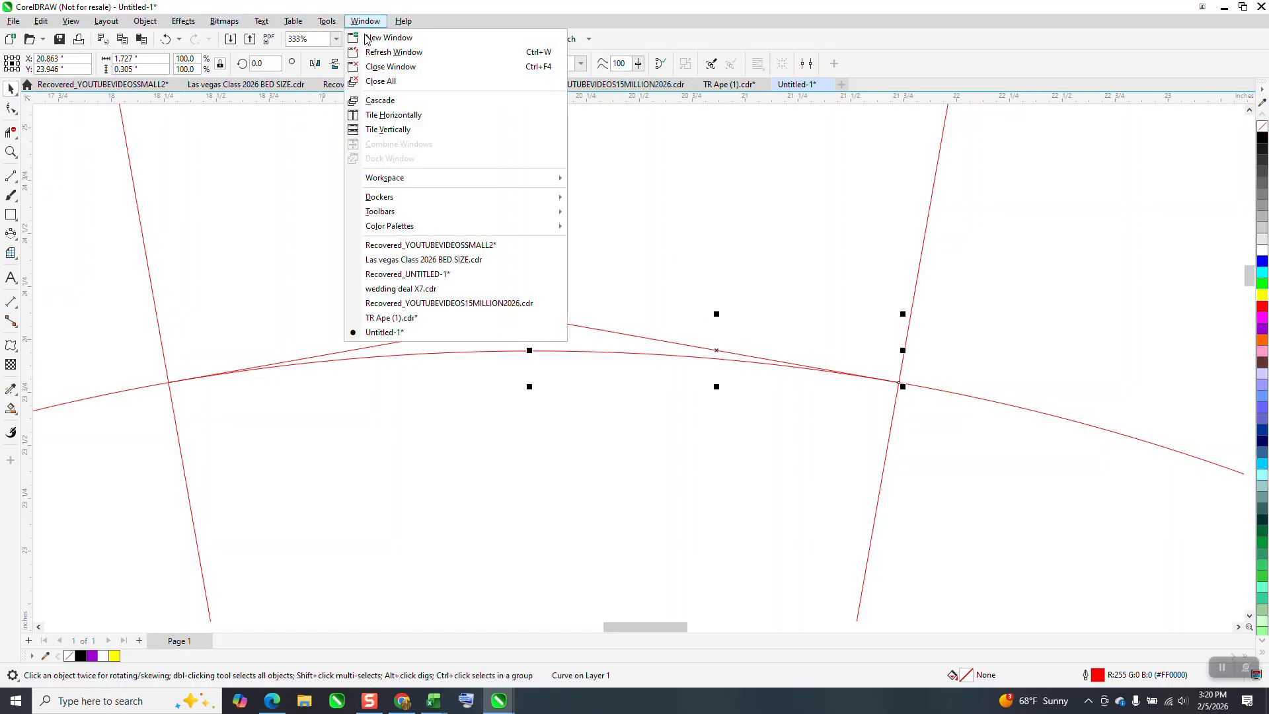
mouse_move(385, 198)
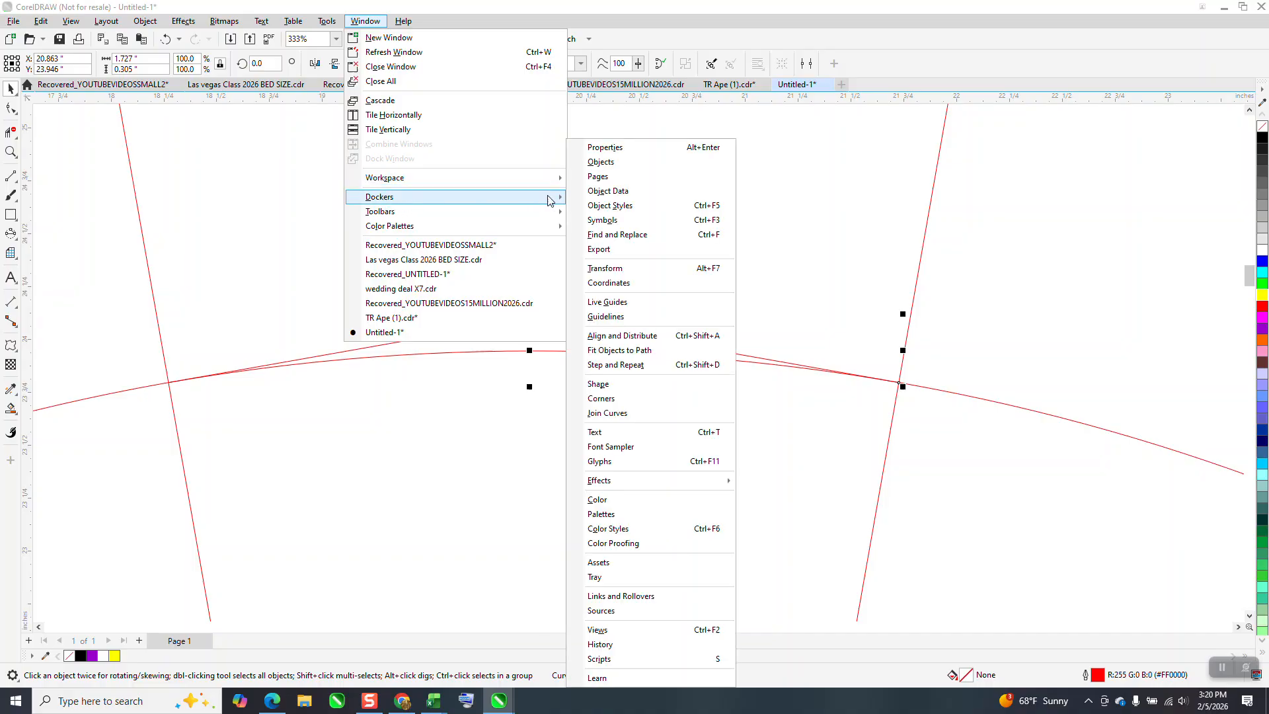
left_click(606, 148)
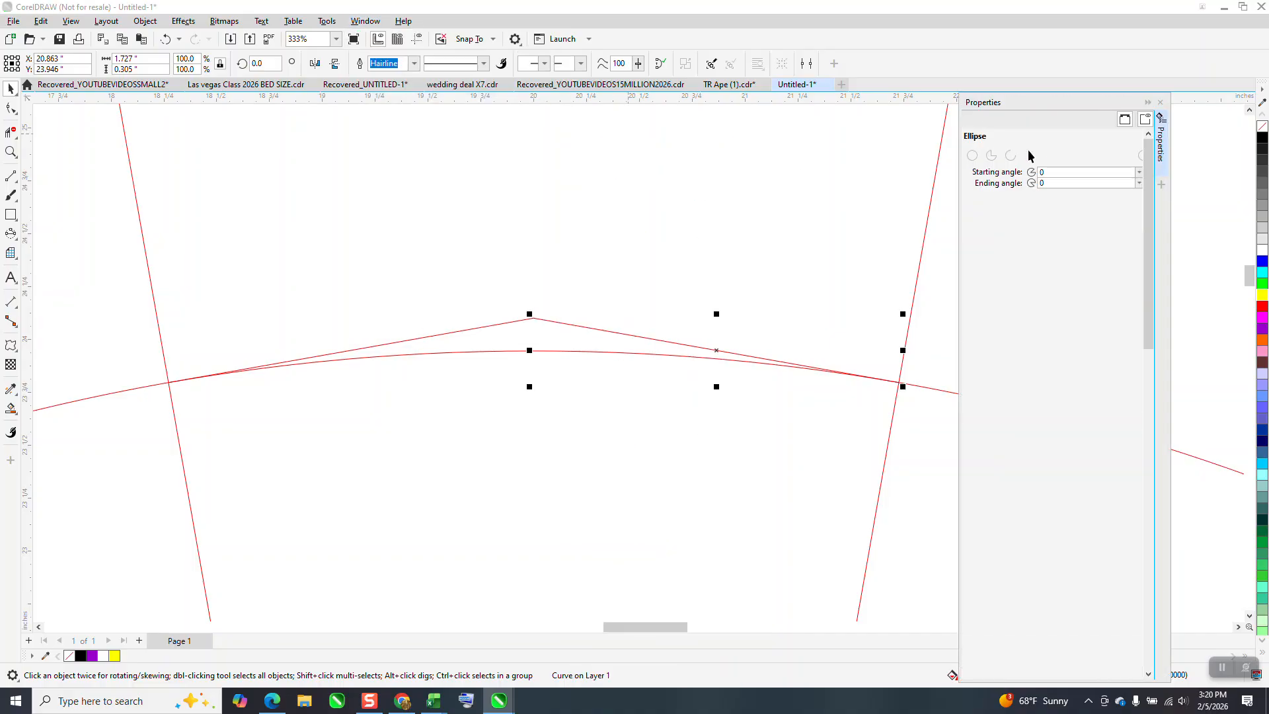
left_click(1047, 119)
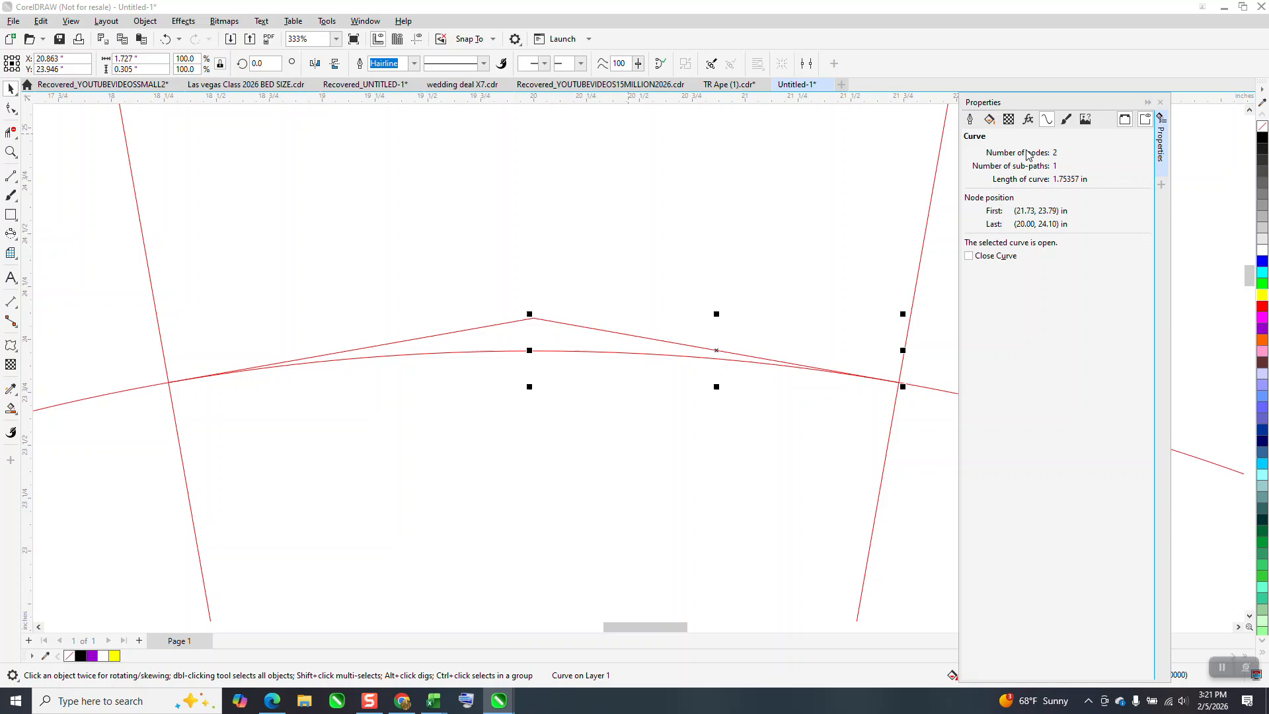
left_click(534, 200)
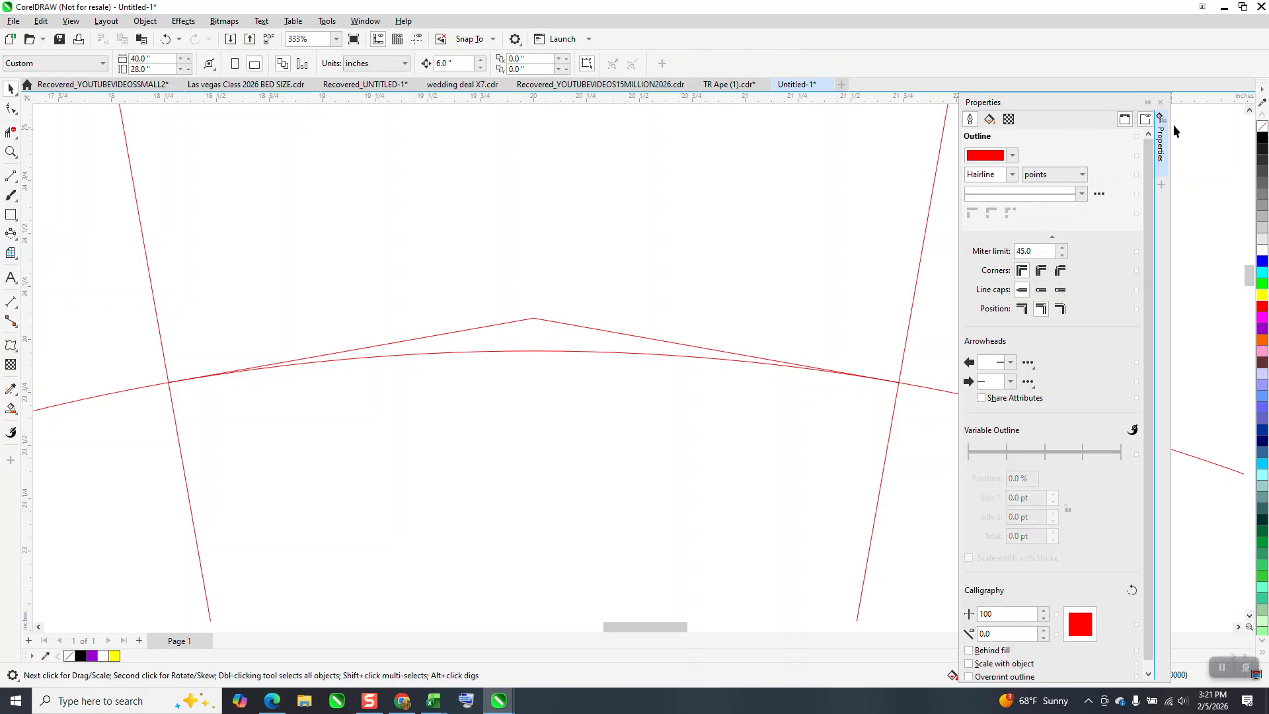
left_click(1160, 102)
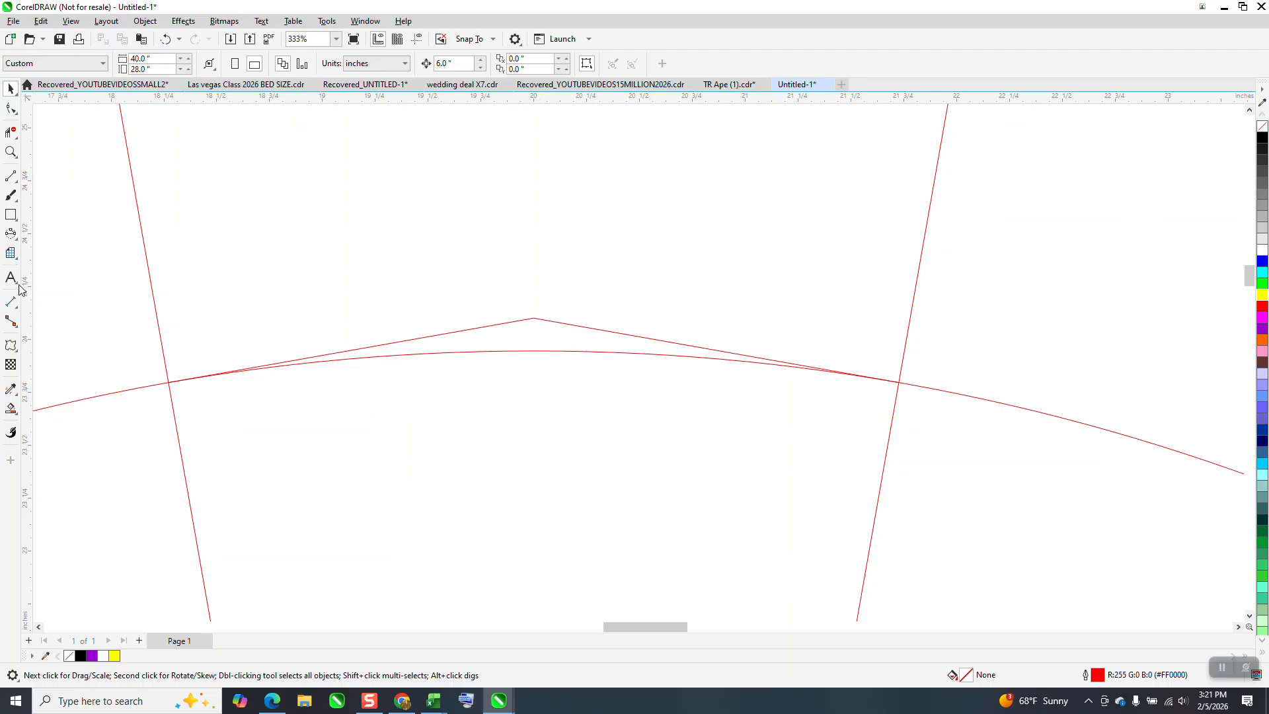
- Draw a circle near the short segments and set its diameter to 1.75357*2 inches
left_click(14, 236)
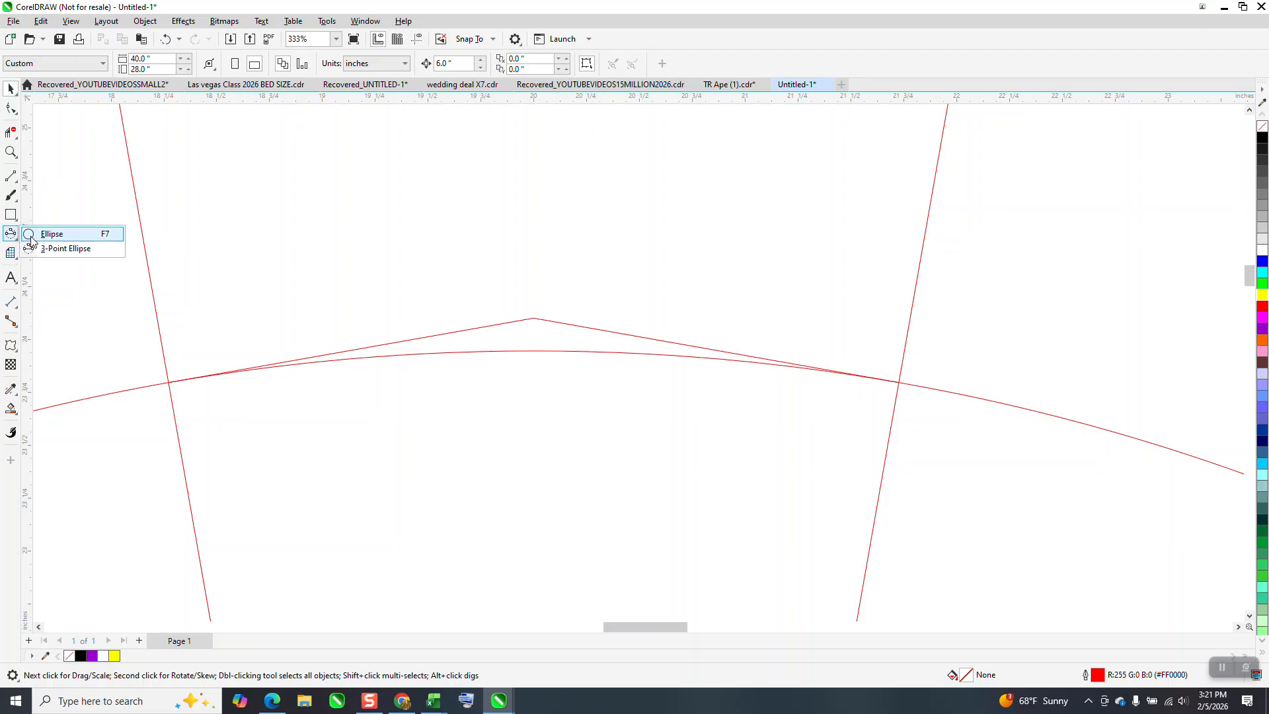
left_click(31, 236)
mouse_move(649, 207)
left_mouse_down()
mouse_move(351, 535)
mouse_move(351, 461)
left_mouse_up()
left_click(136, 58)
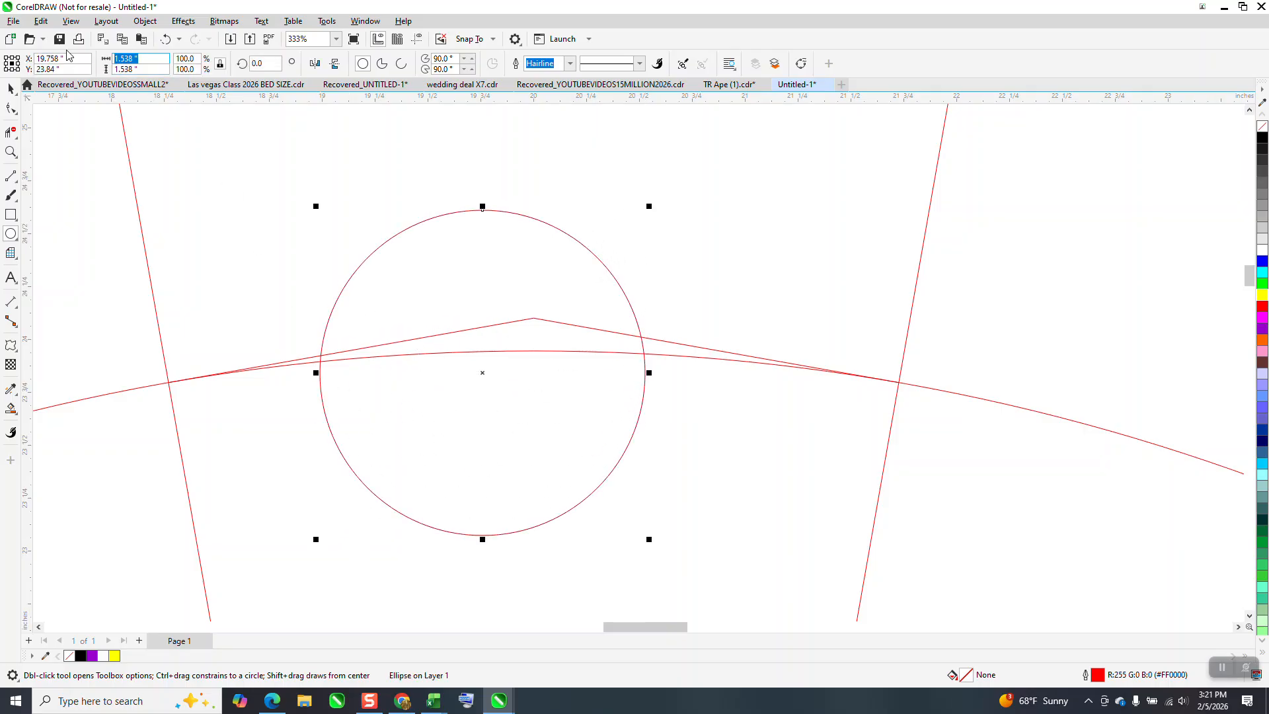
type("1.")
type("75357*2")
key("Return")
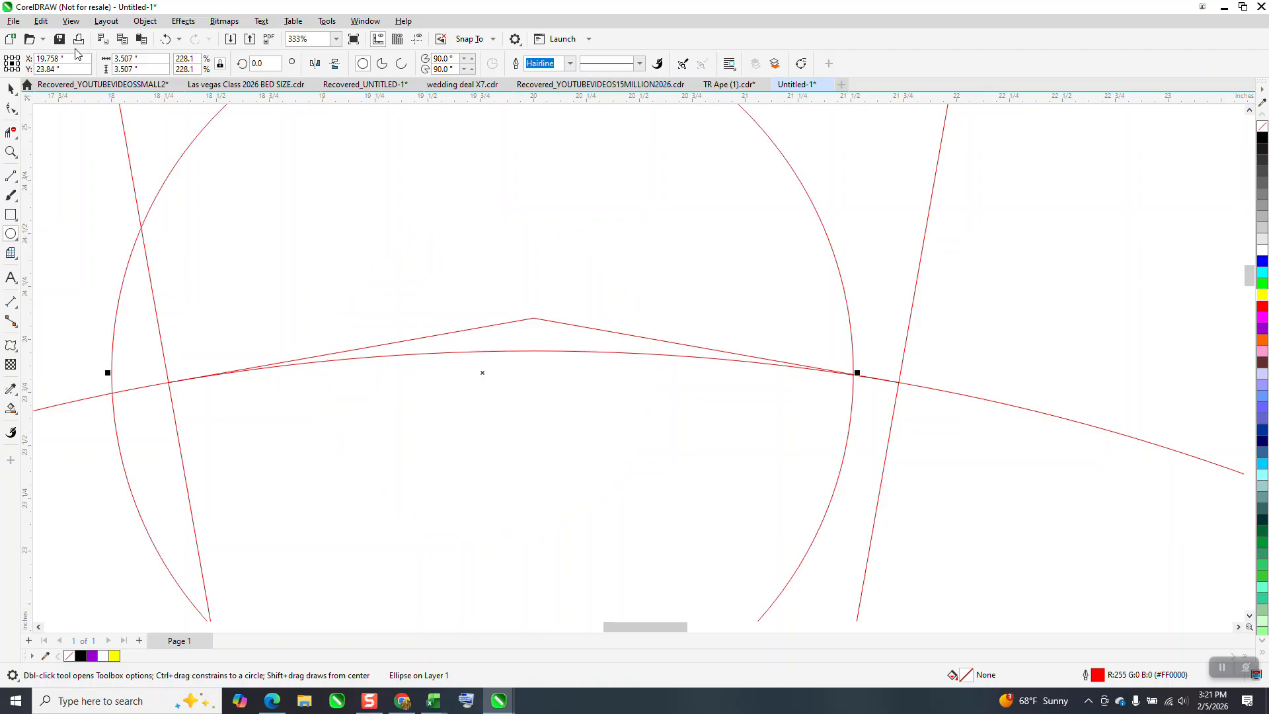
- Move the small circle so its centre snaps to the point where the two short segments meet
left_click(10, 89)
left_click_drag(481, 368, 534, 318)
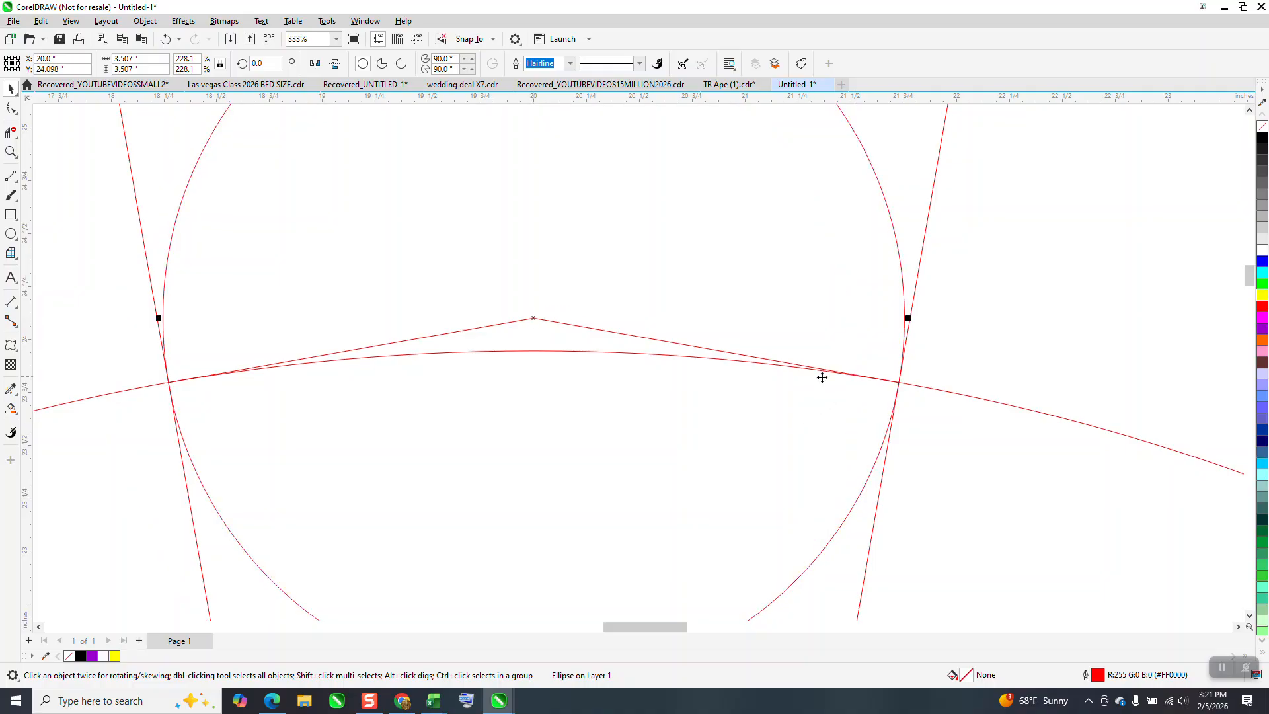
scroll(558, 396, "down", 6)
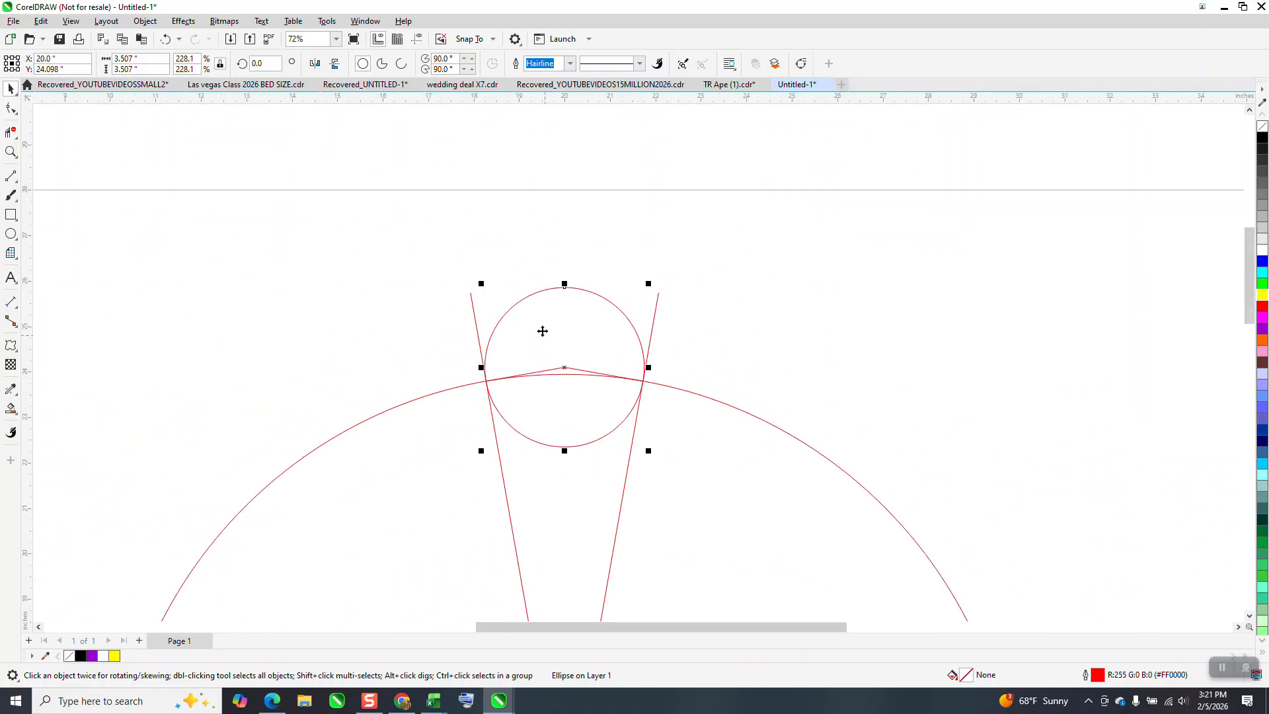
scroll(436, 263, "down", 2)
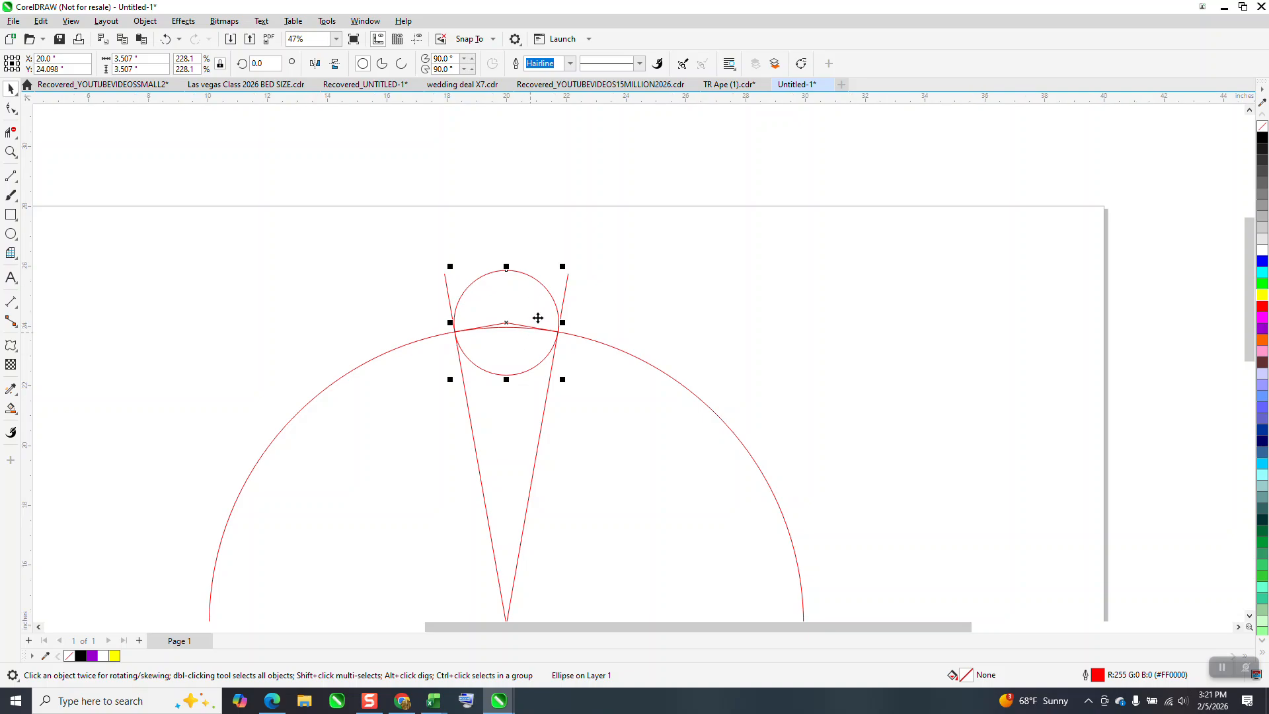
- Delete the short segments, the arcs between the slanted lines and the upper line ends, keeping the small circle's outer arc
key("z")
scroll(385, 227, "down", 1)
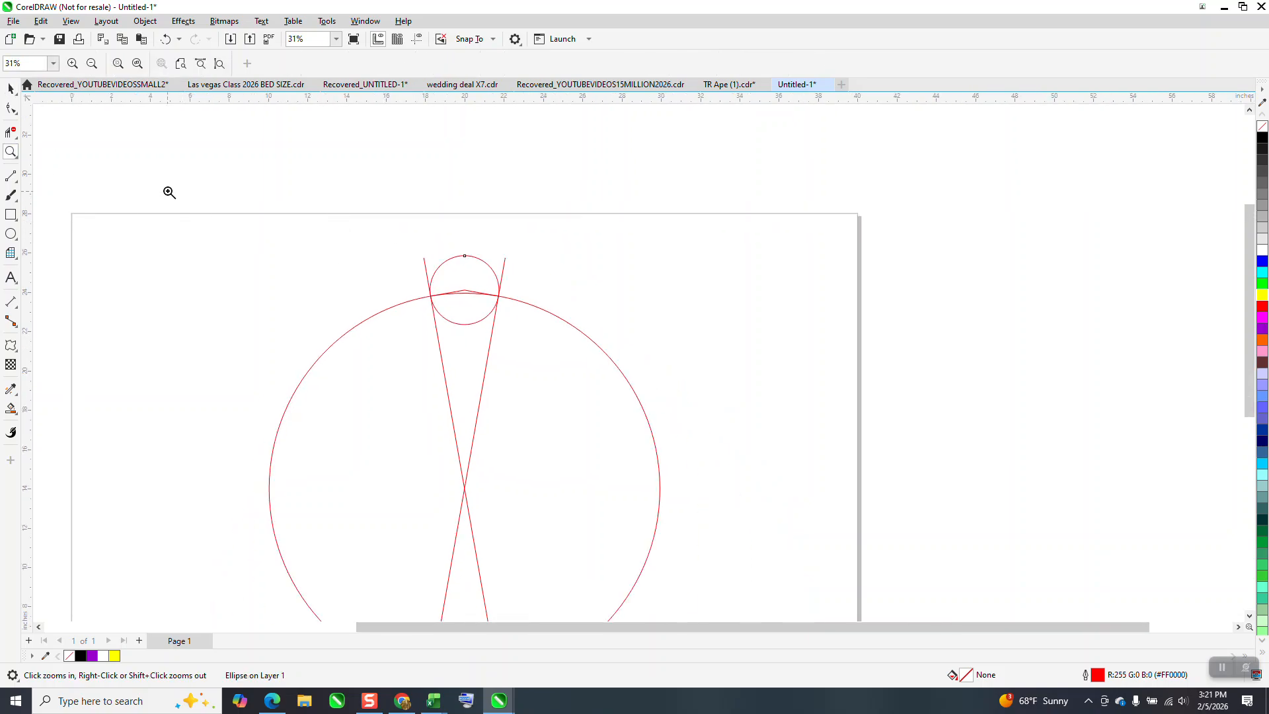
left_click(11, 132)
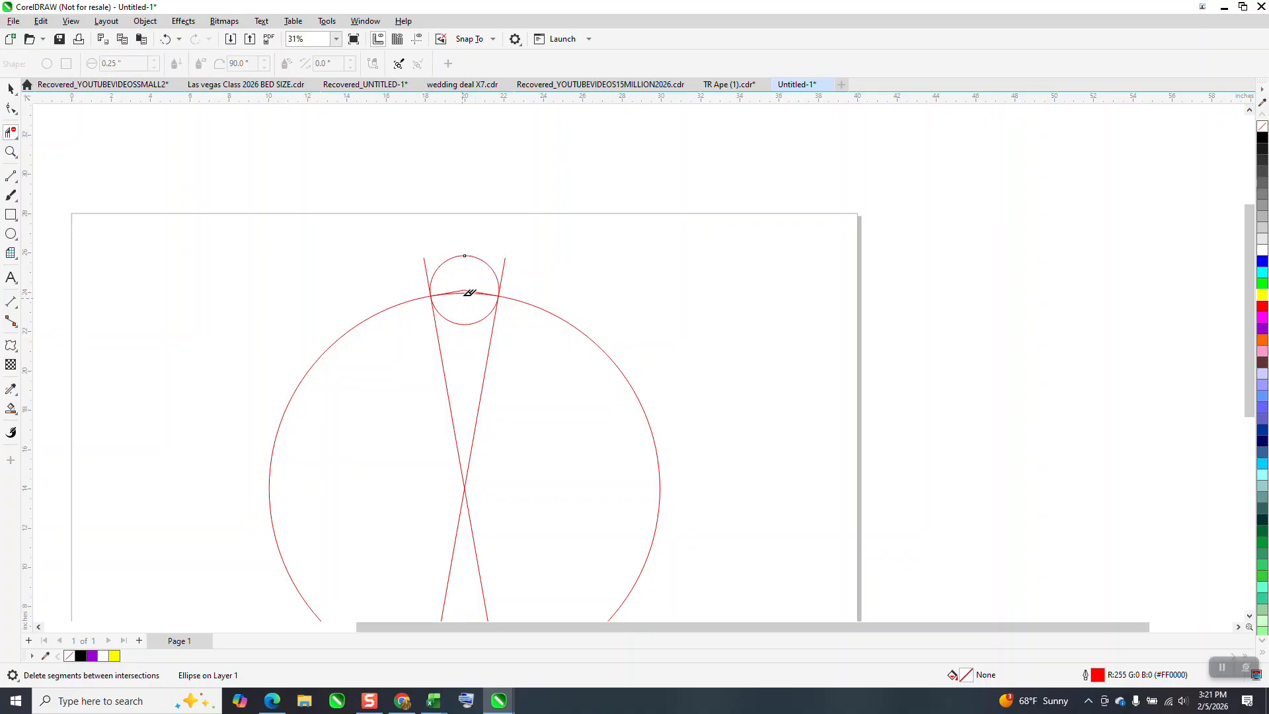
left_click_drag(470, 278, 471, 340)
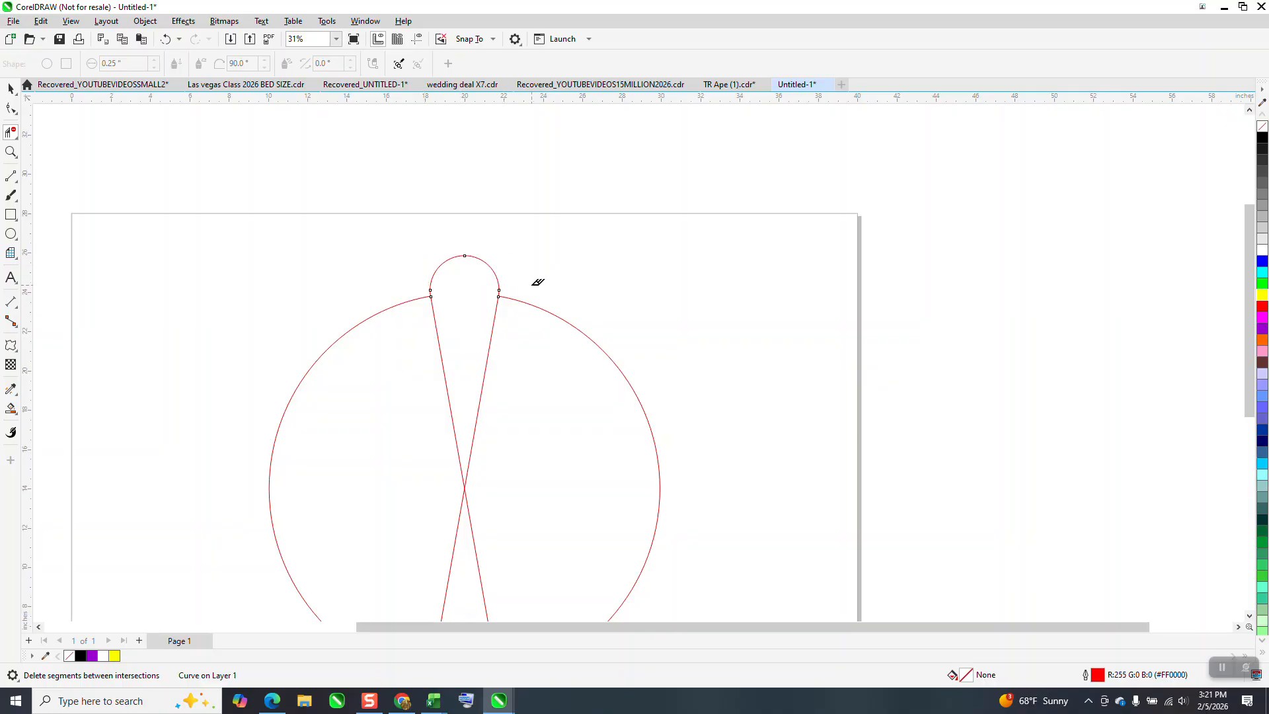
- Create a solid black shape from the round-capped wedge with Smart Fill and nudge it 12 inches to the right
scroll(460, 289, "down", 1)
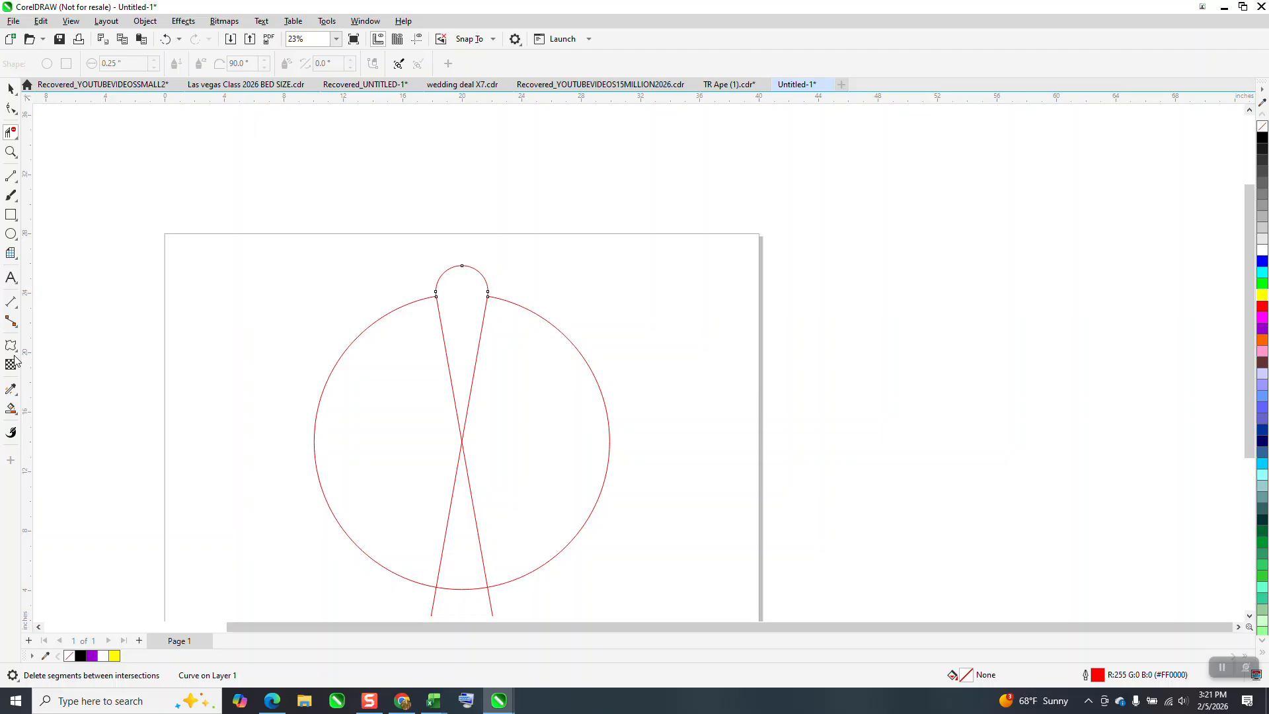
left_click(13, 412)
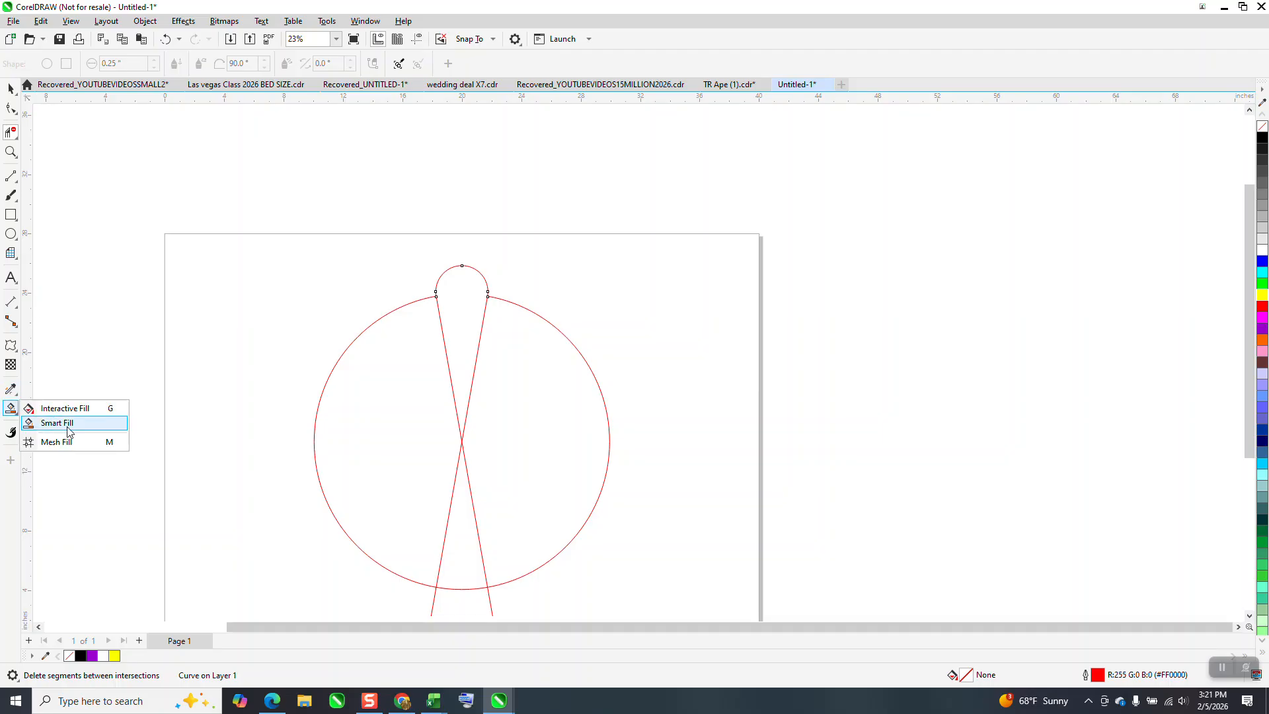
left_click(57, 423)
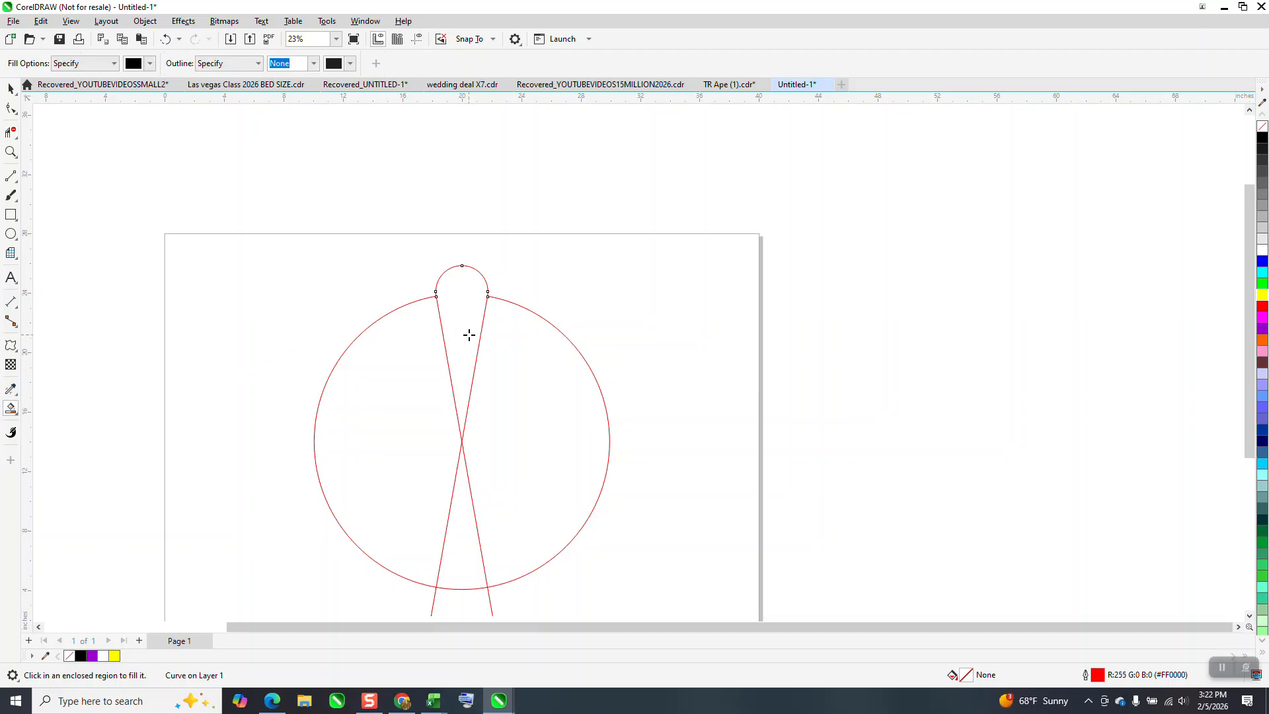
left_click(466, 332)
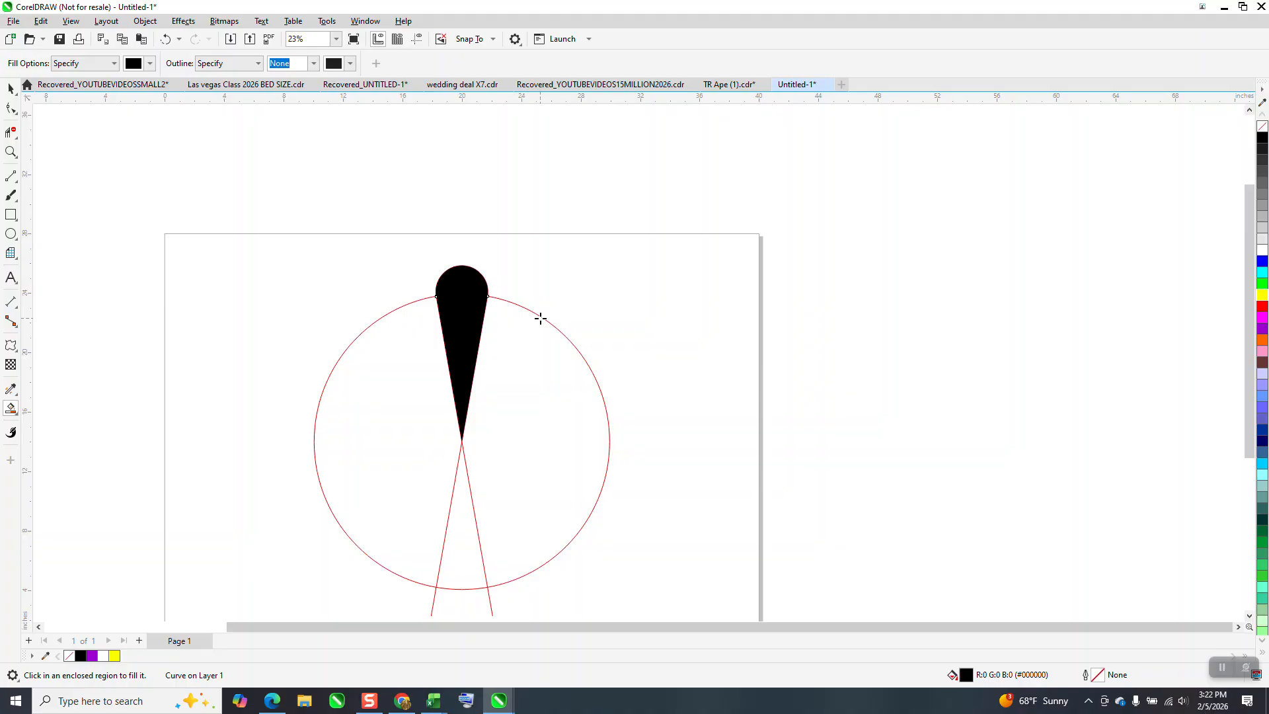
key("Right")
key("Right")
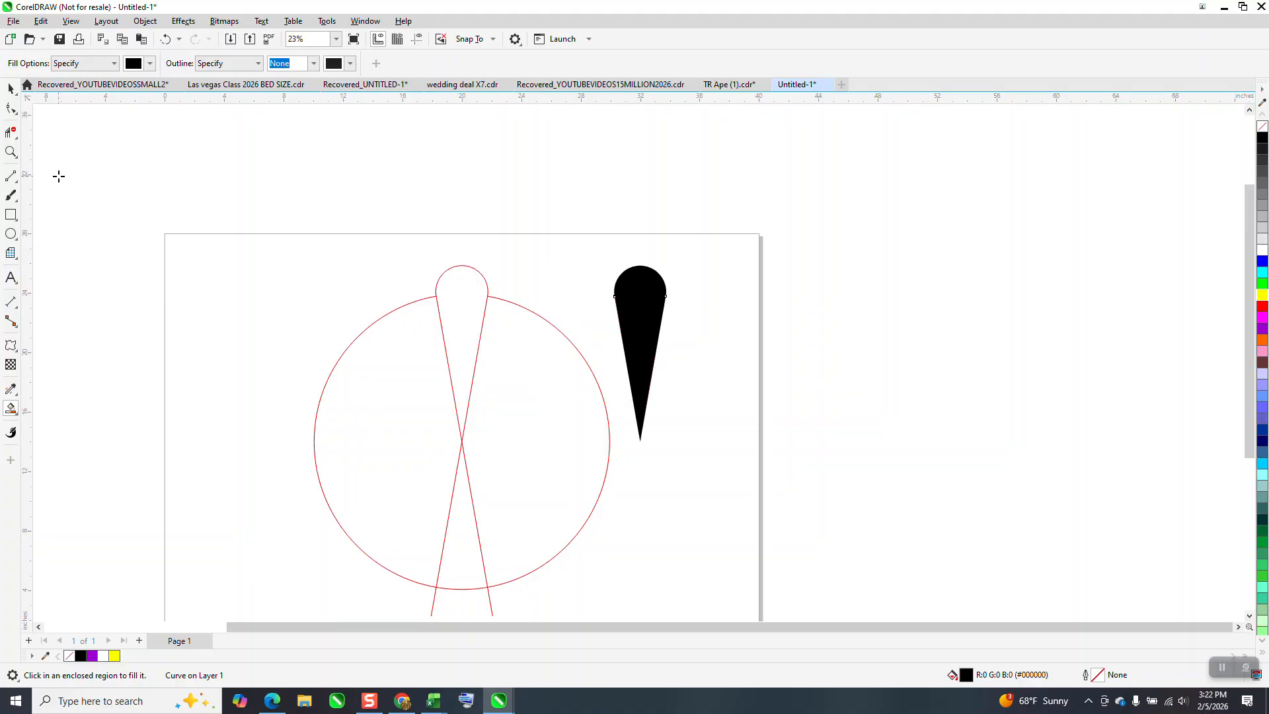
- Delete the large circle, the round cap arc and both slanted construction lines, keeping only the black wedge shape
left_click(11, 88)
left_click_drag(313, 256, 624, 598)
key("Delete")
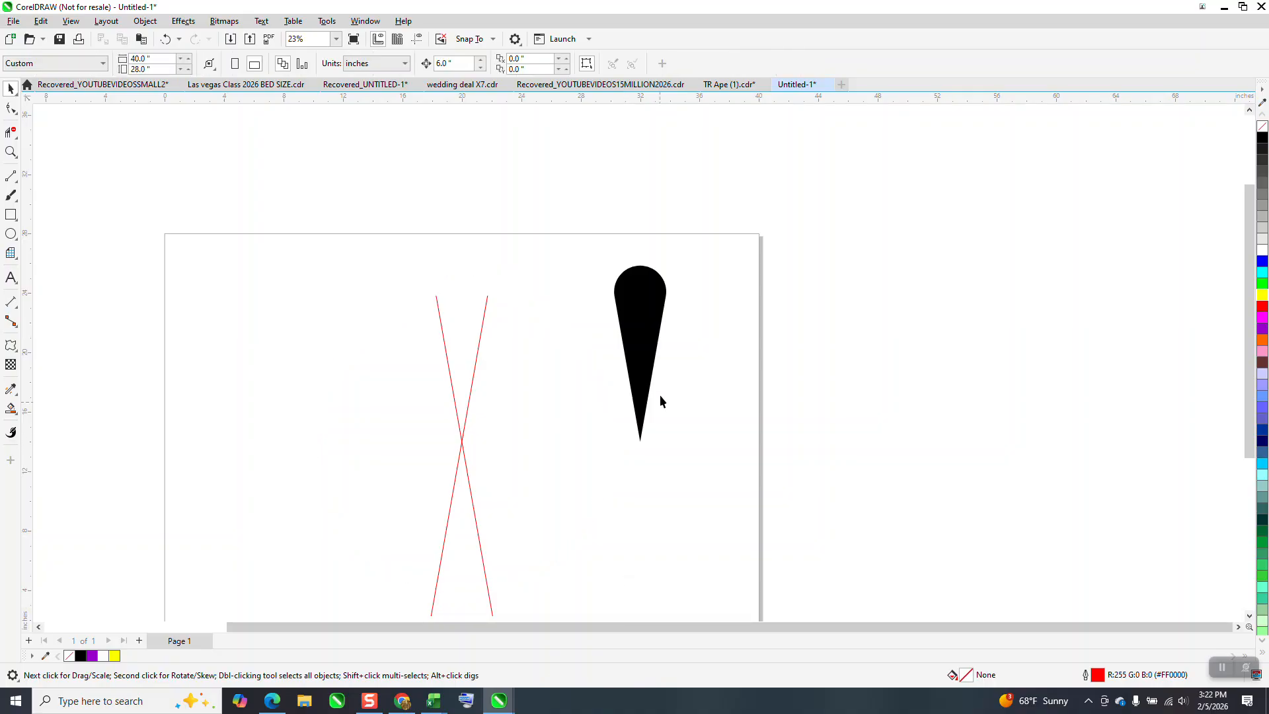
left_click(452, 361)
key("Delete")
left_click(474, 369)
key("Delete")
- Nudge the black wedge 12 inches back to the left, remove its fill and give it a black outline
left_click(661, 345)
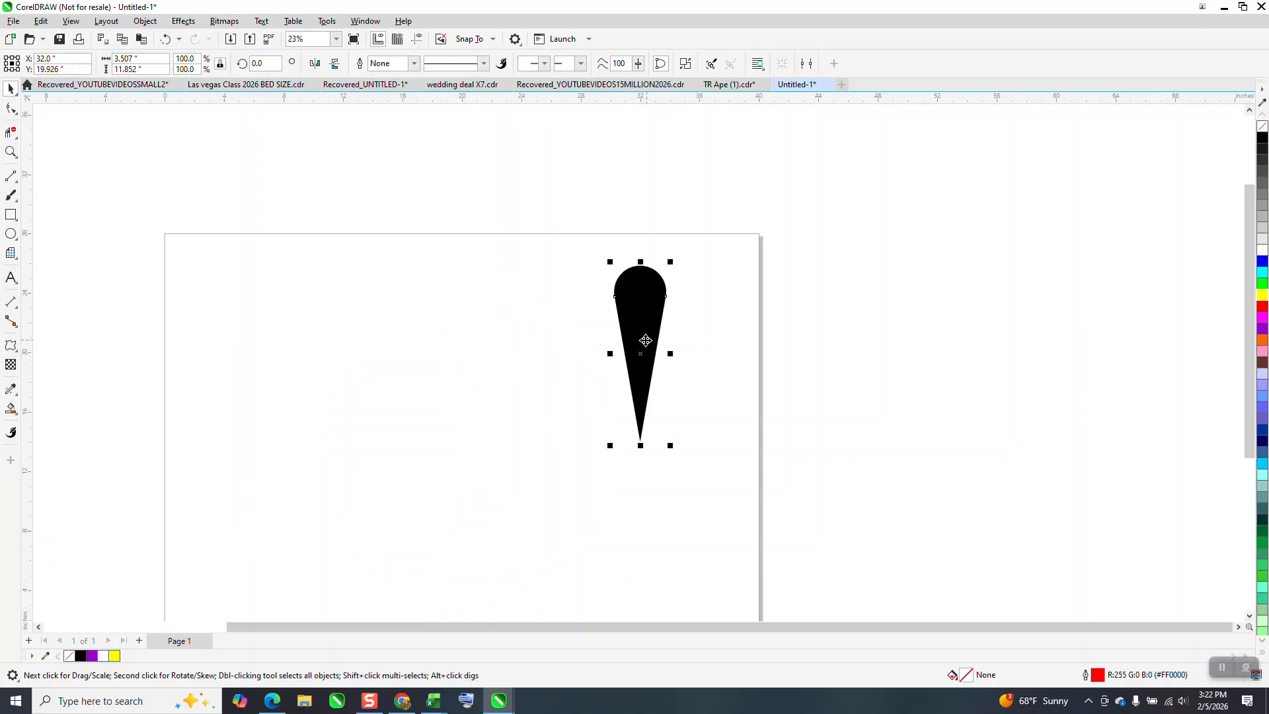
key("Left")
key("Left")
left_click(1262, 129)
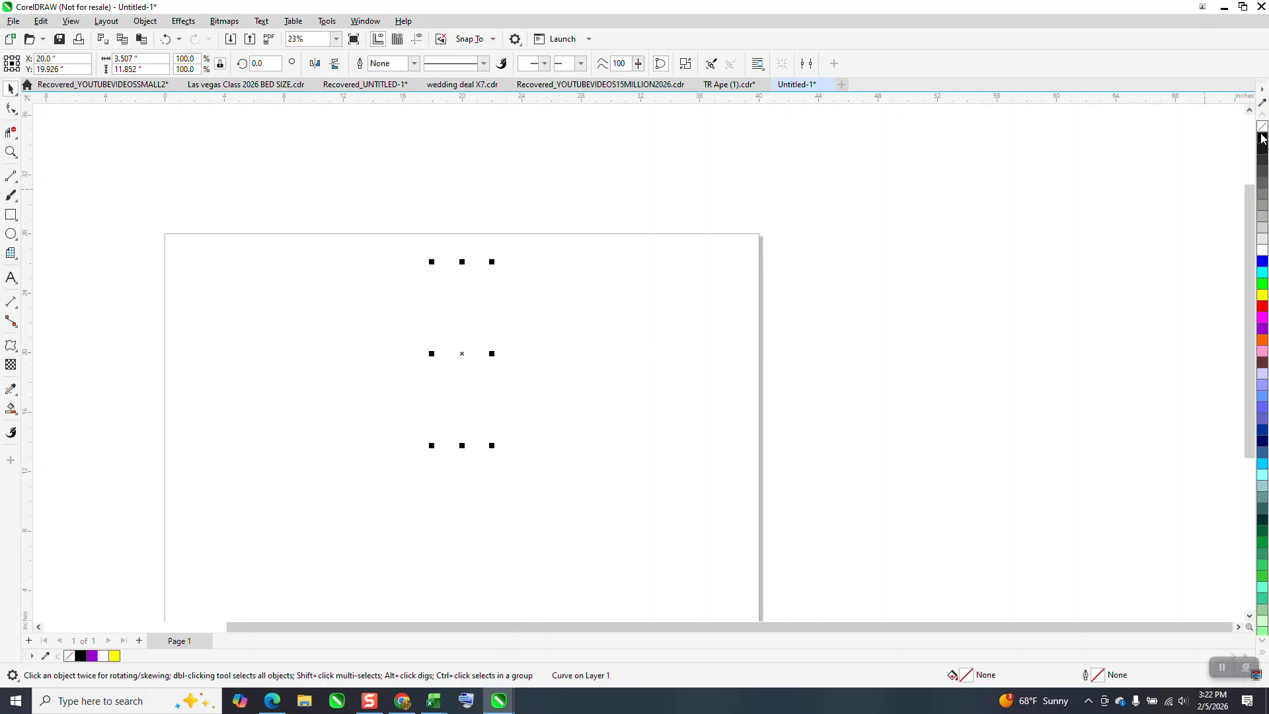
right_click(1262, 139)
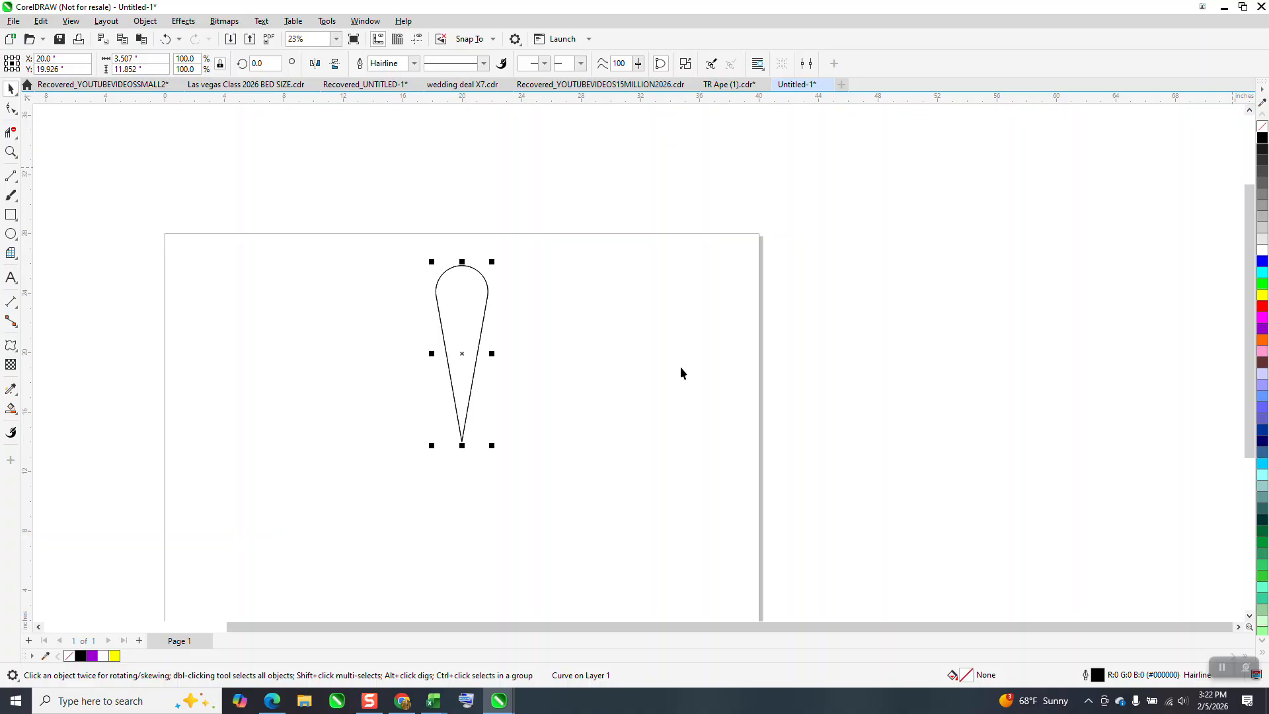
- Make a copy of the outlined wedge rotated 20 degrees about its pointed tip
left_click(465, 354)
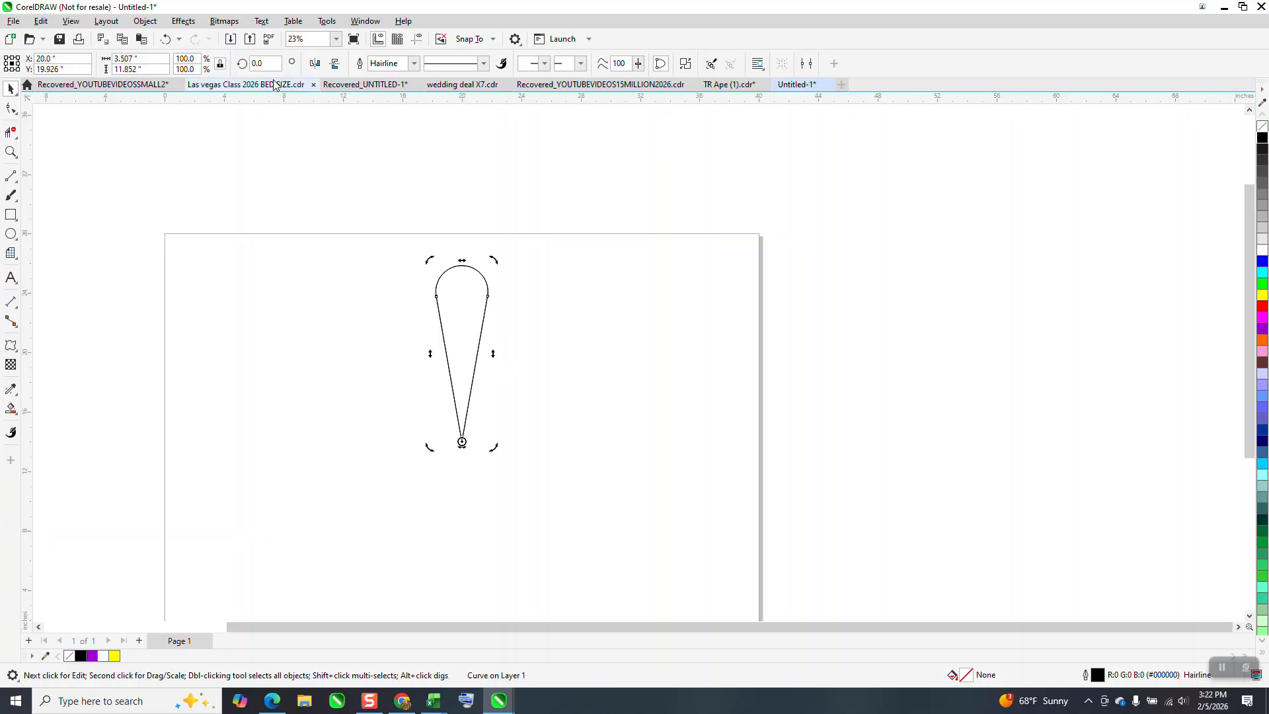
type("20")
key("Return")
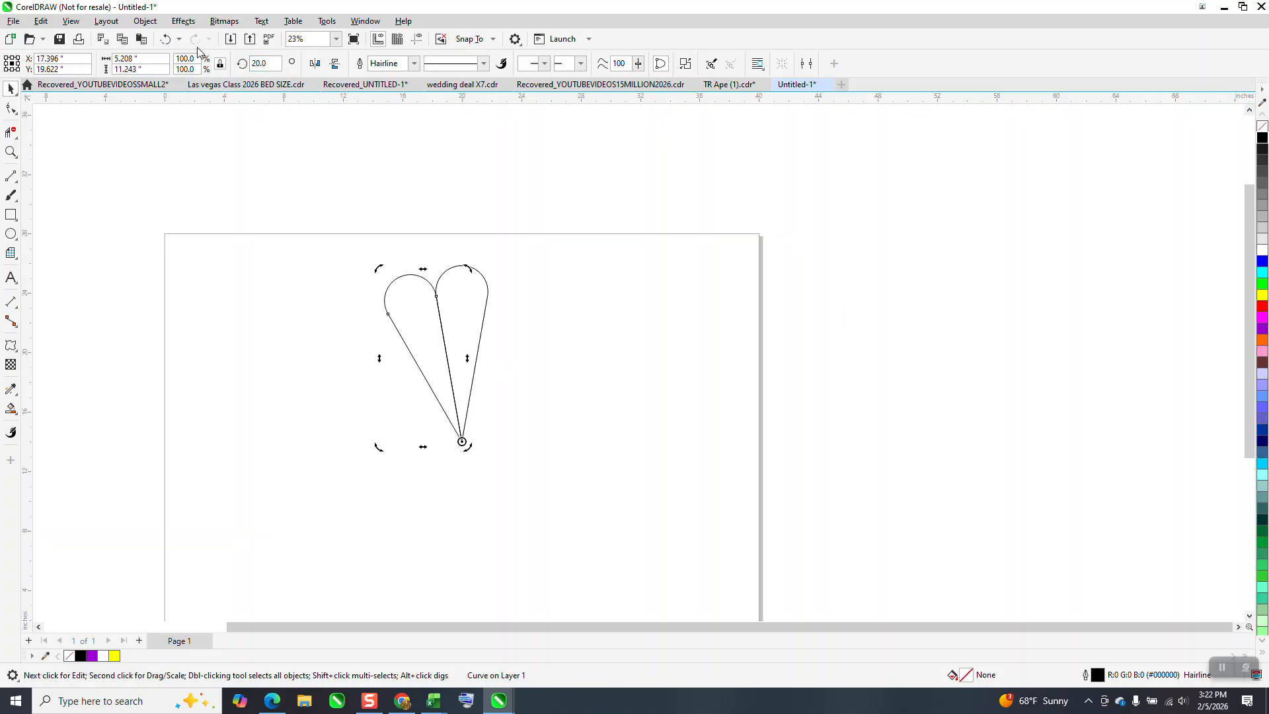
- Inspect the joint between the two adjacent wedges up close and delete the rotated copy
left_click(11, 152)
left_click_drag(409, 273, 476, 341)
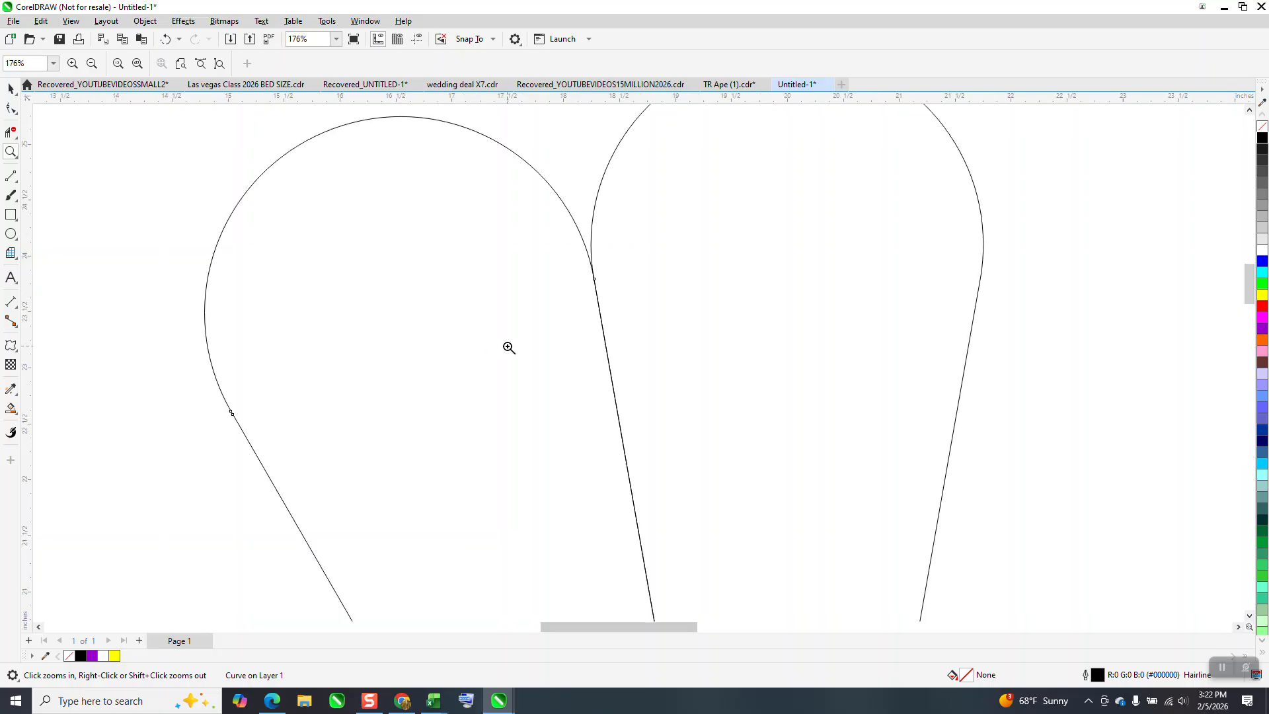
scroll(442, 261, "down", 3)
left_click(10, 88)
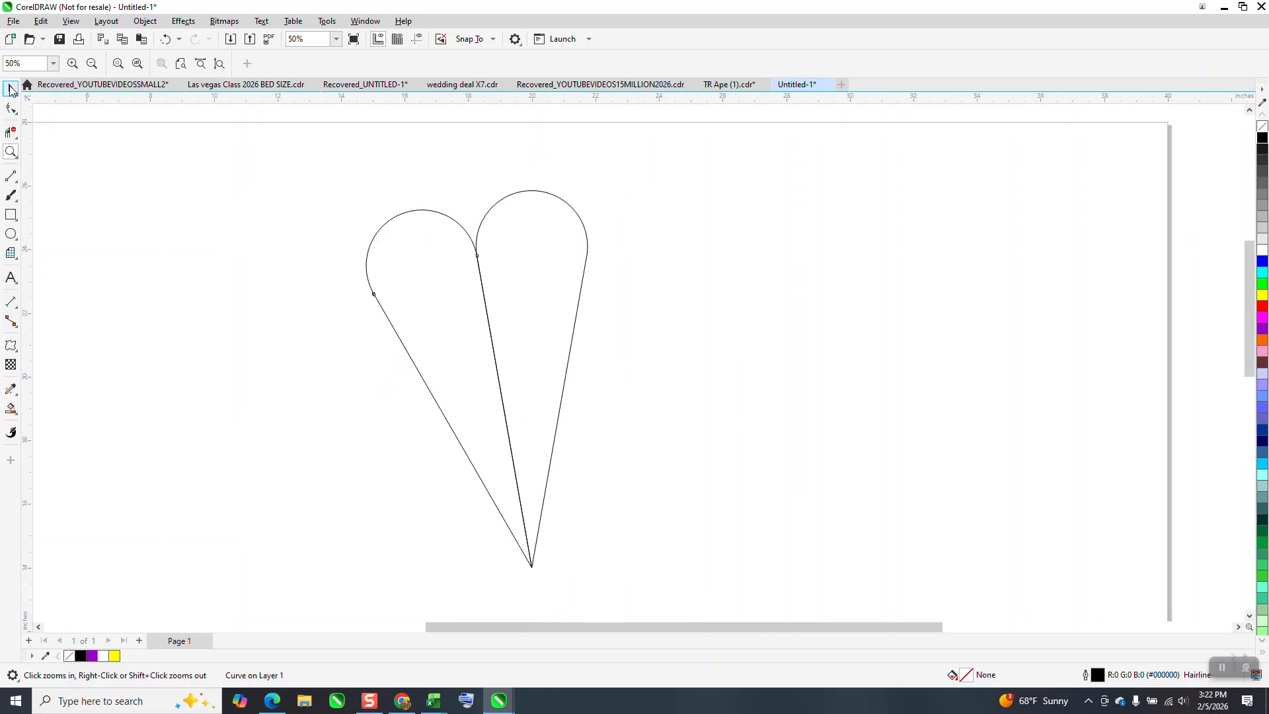
left_click(405, 316)
key("Delete")
- Create a black filled shape inside the remaining outlined wedge with Smart Fill
left_click(509, 317)
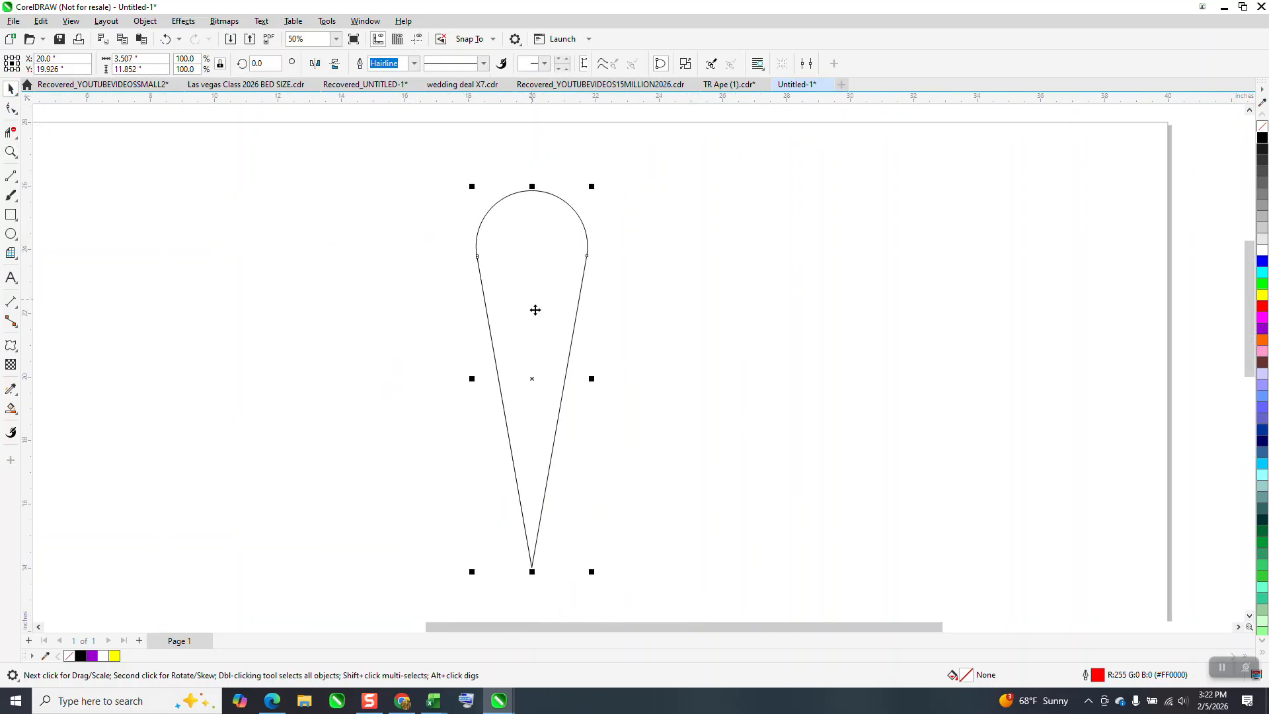
left_click(17, 416)
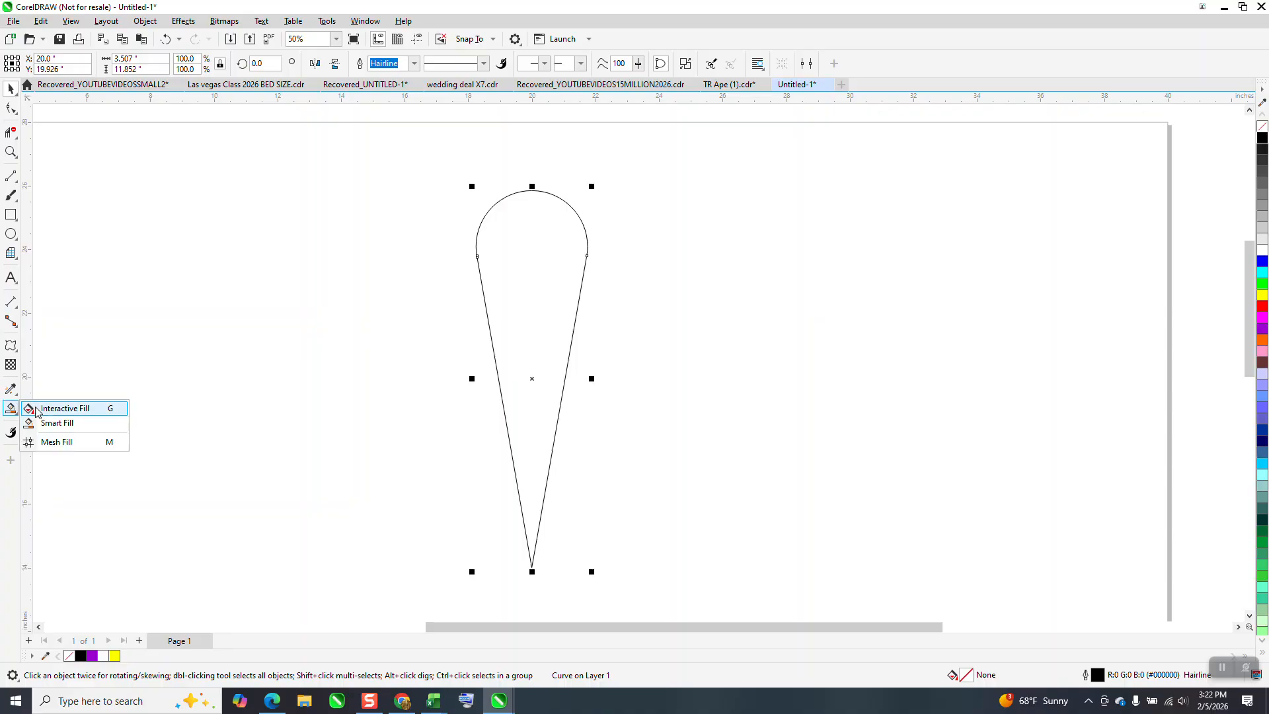
left_click(73, 423)
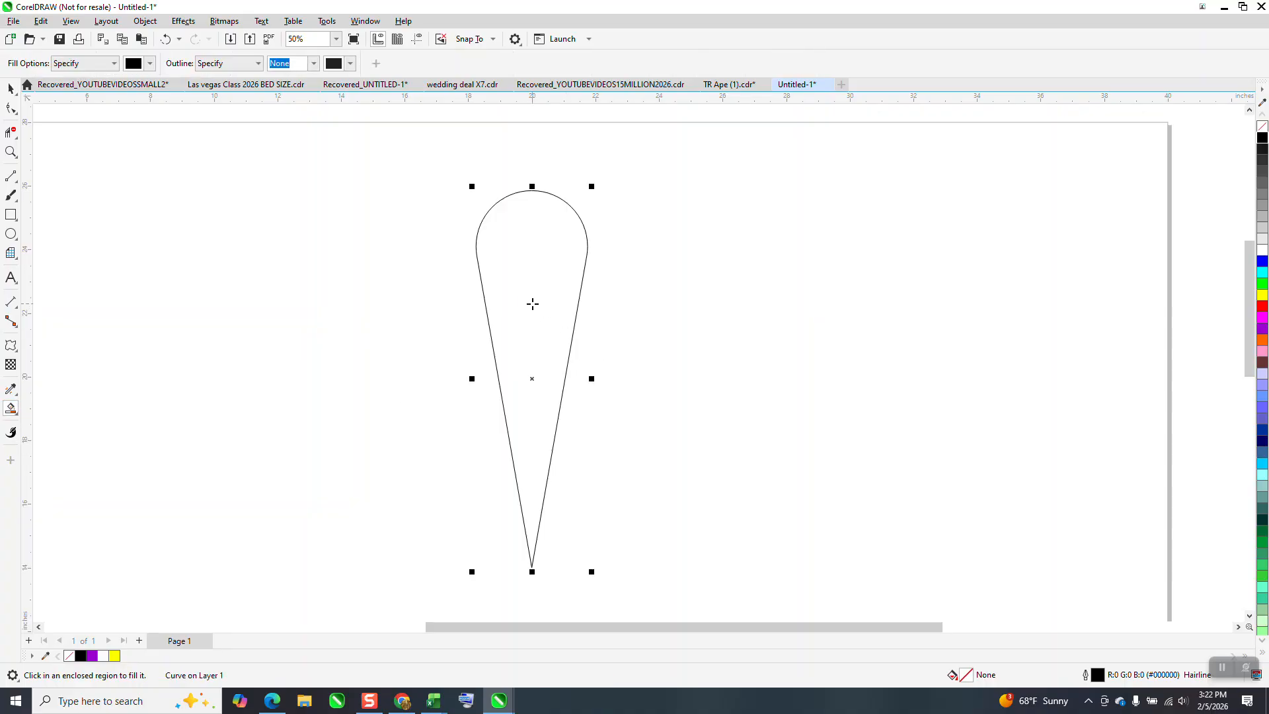
left_click(533, 304)
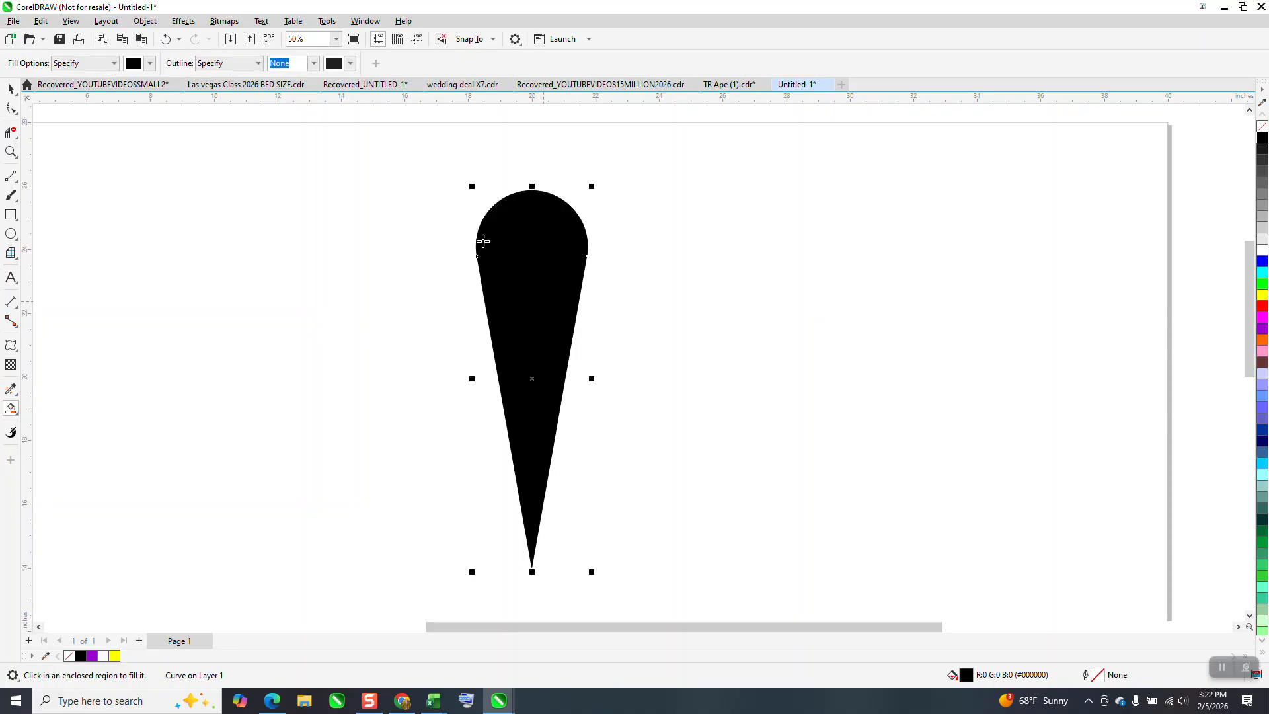
- Apply a horizontal black-to-white fountain fill across the wedge, starting it just outside the wedge's left edge
left_click(15, 413)
left_click(72, 411)
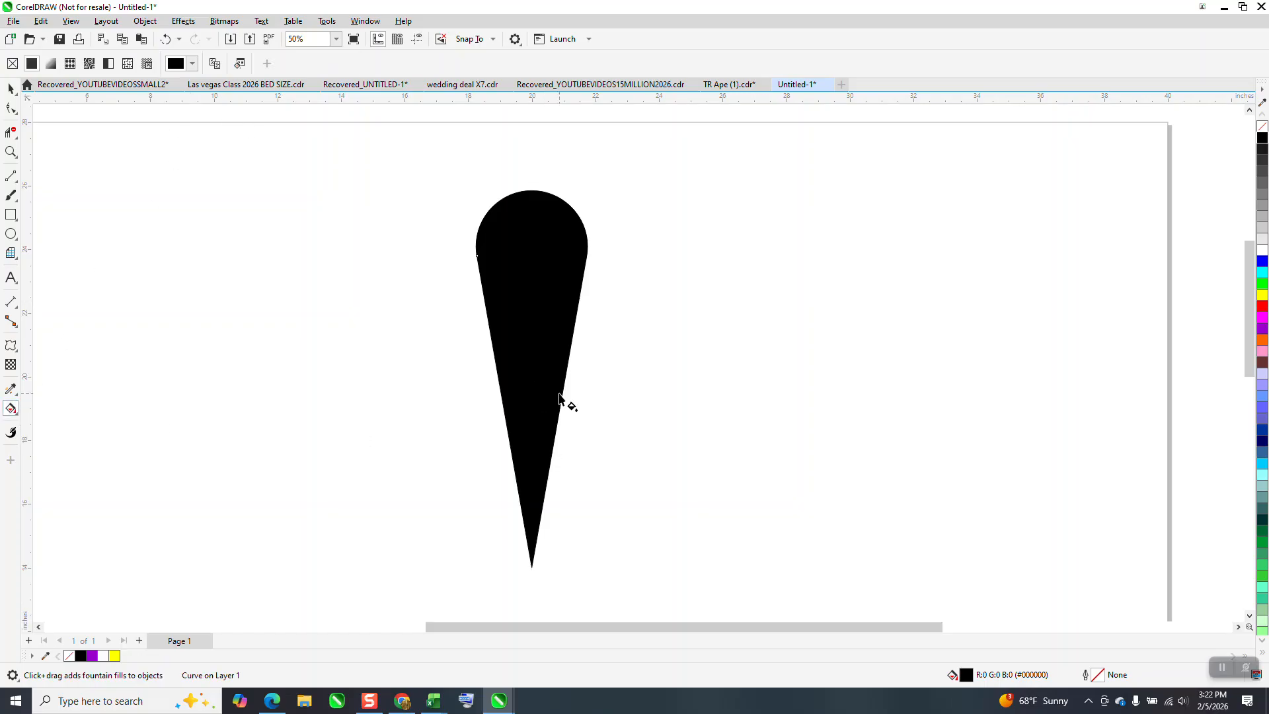
left_click_drag(498, 311, 597, 310)
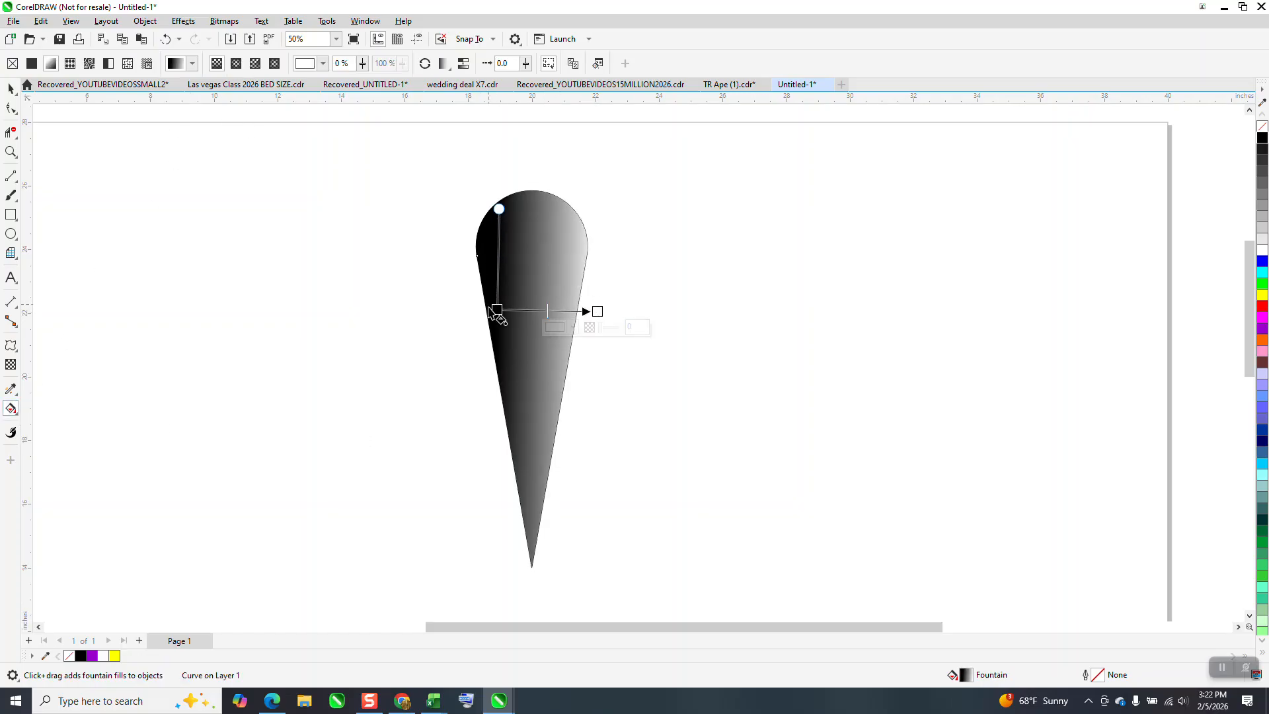
left_click_drag(497, 312, 454, 314)
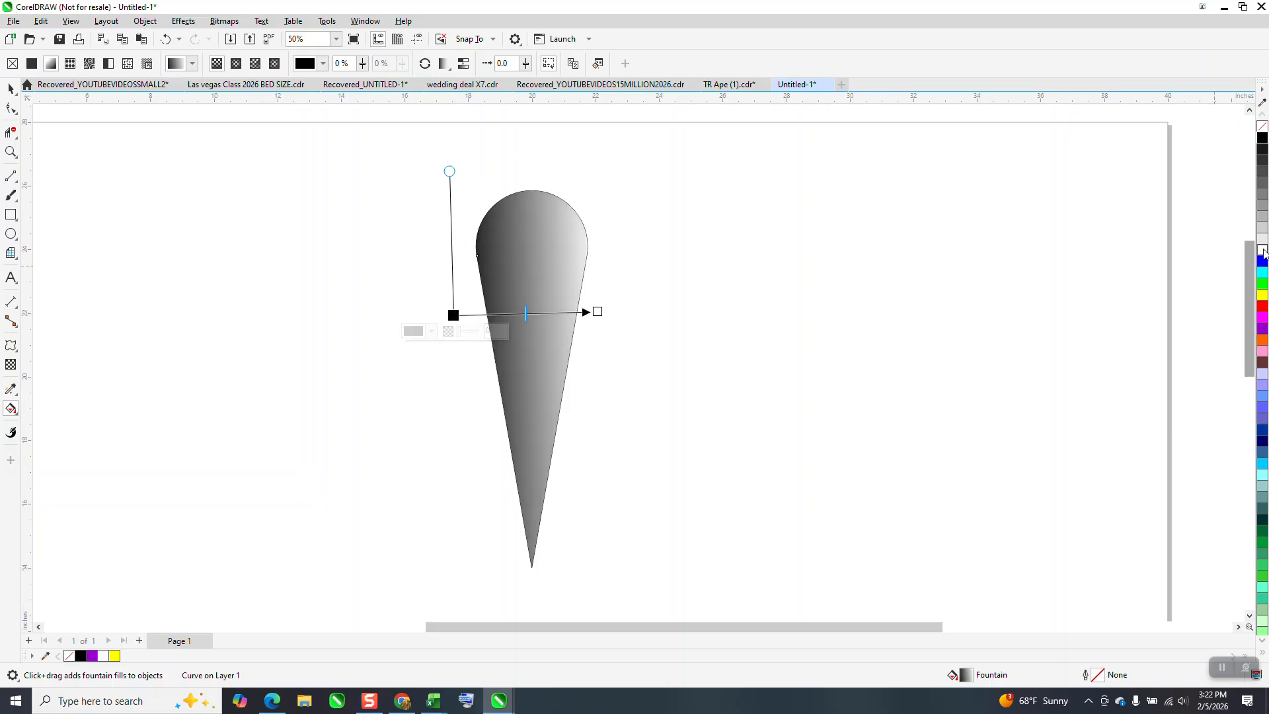
- Set both end colours of the fountain fill to light grey and add a black colour node in the middle
left_click_drag(1145, 279, 598, 312)
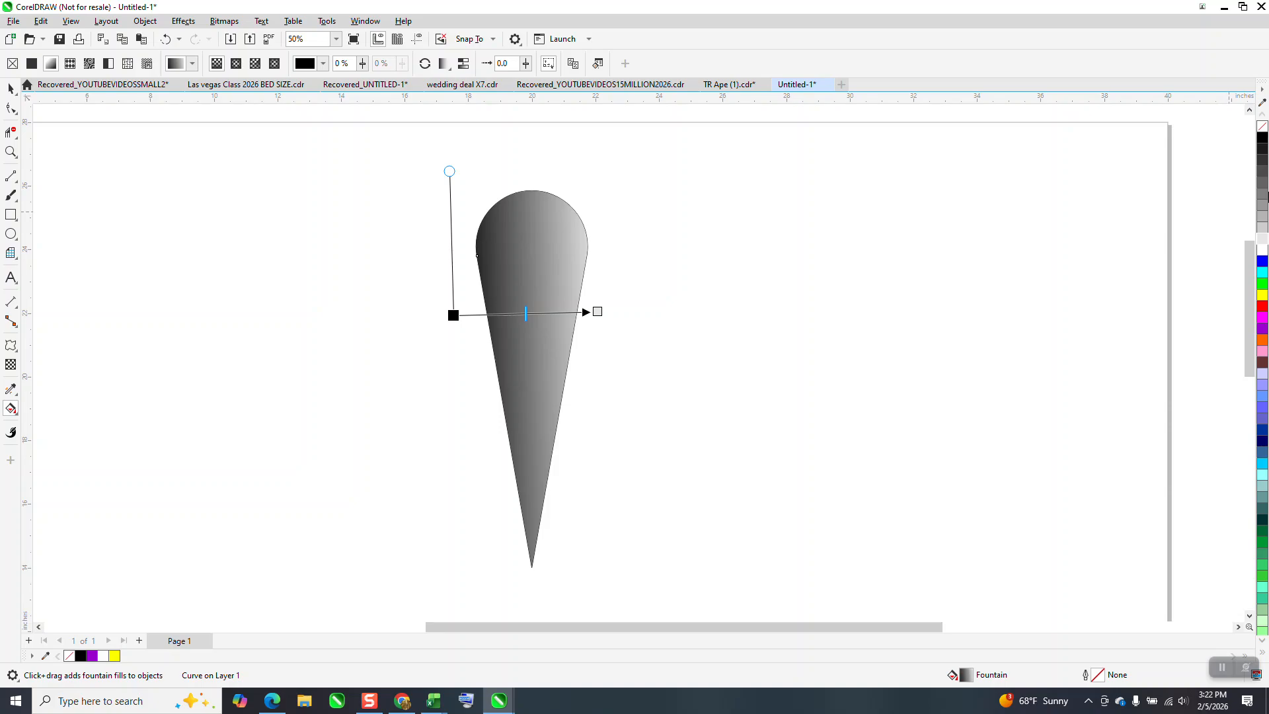
left_click_drag(1265, 244, 449, 323)
left_click(715, 441)
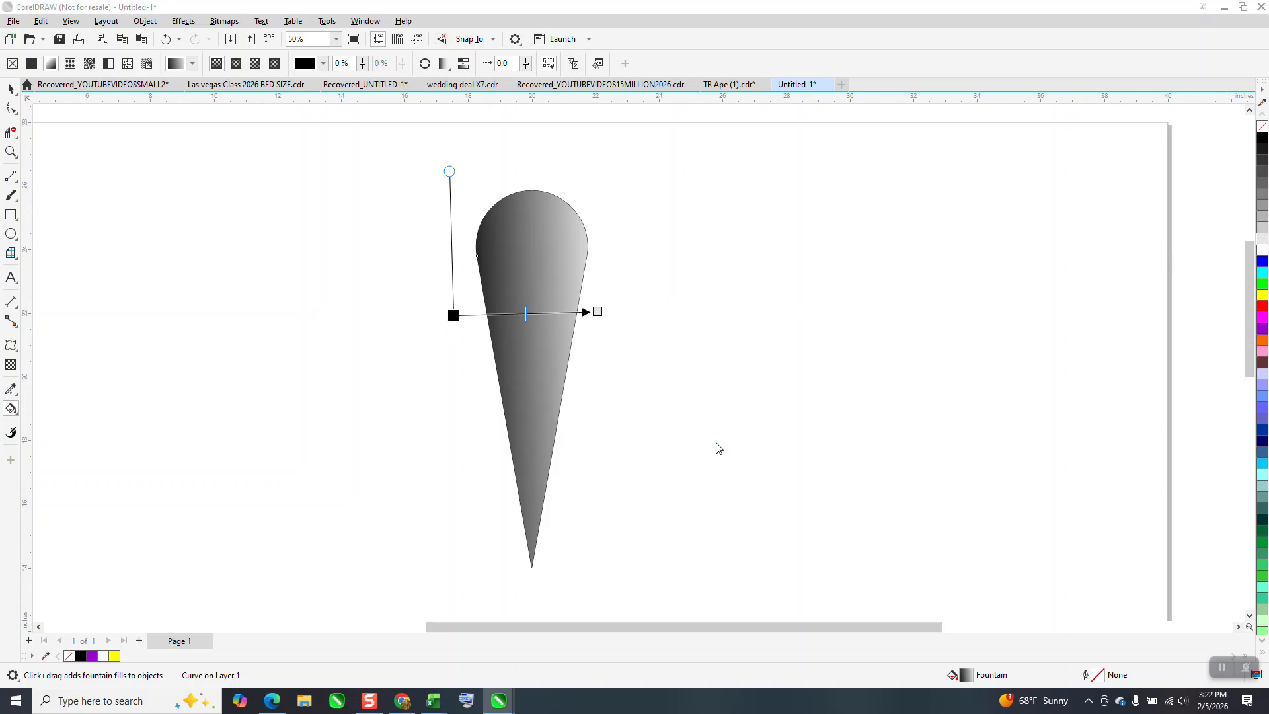
left_click_drag(1205, 253, 453, 320)
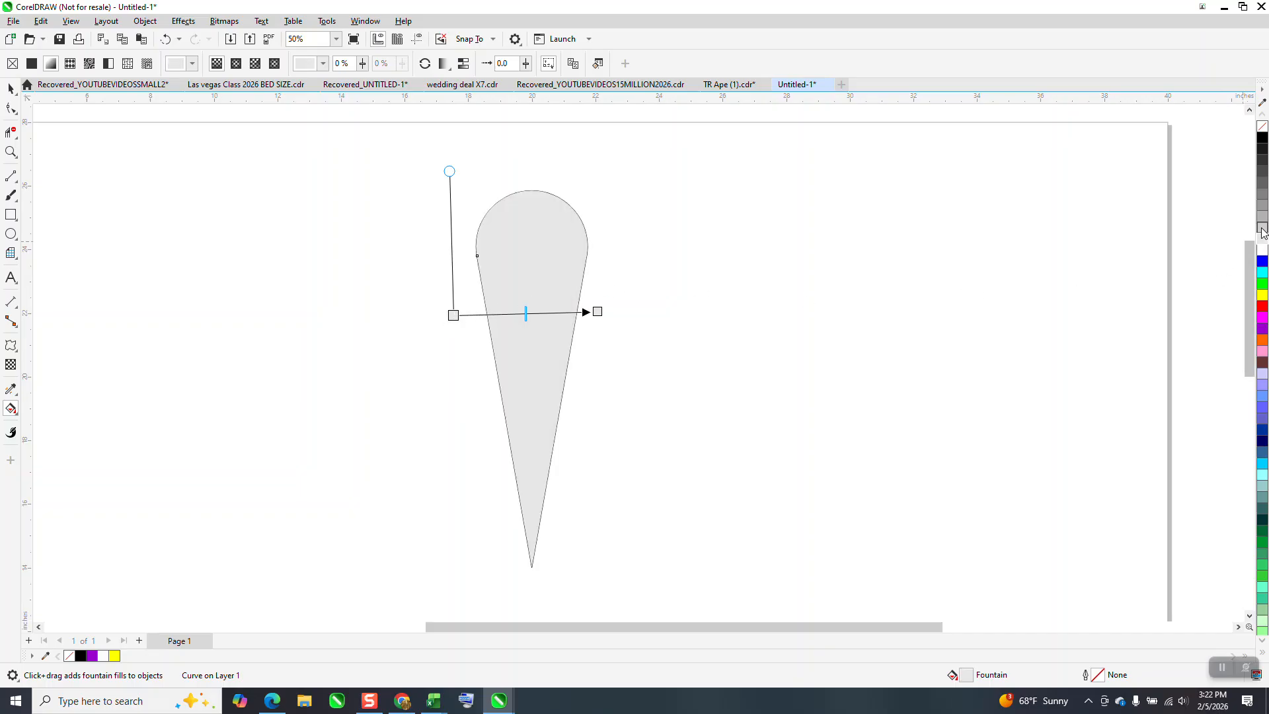
left_click_drag(1263, 145, 533, 316)
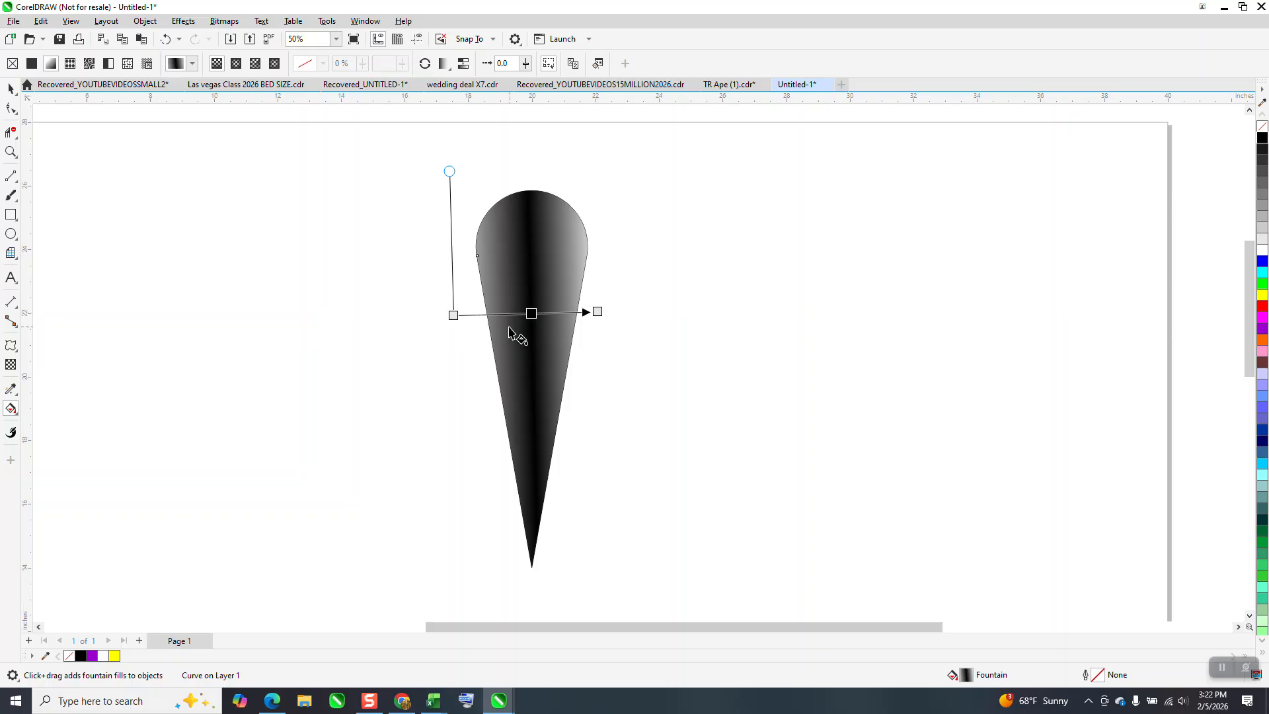
- Level the ends of the fountain fill, reverse its direction and recentre the black node on the wedge
left_click_drag(453, 315, 463, 312)
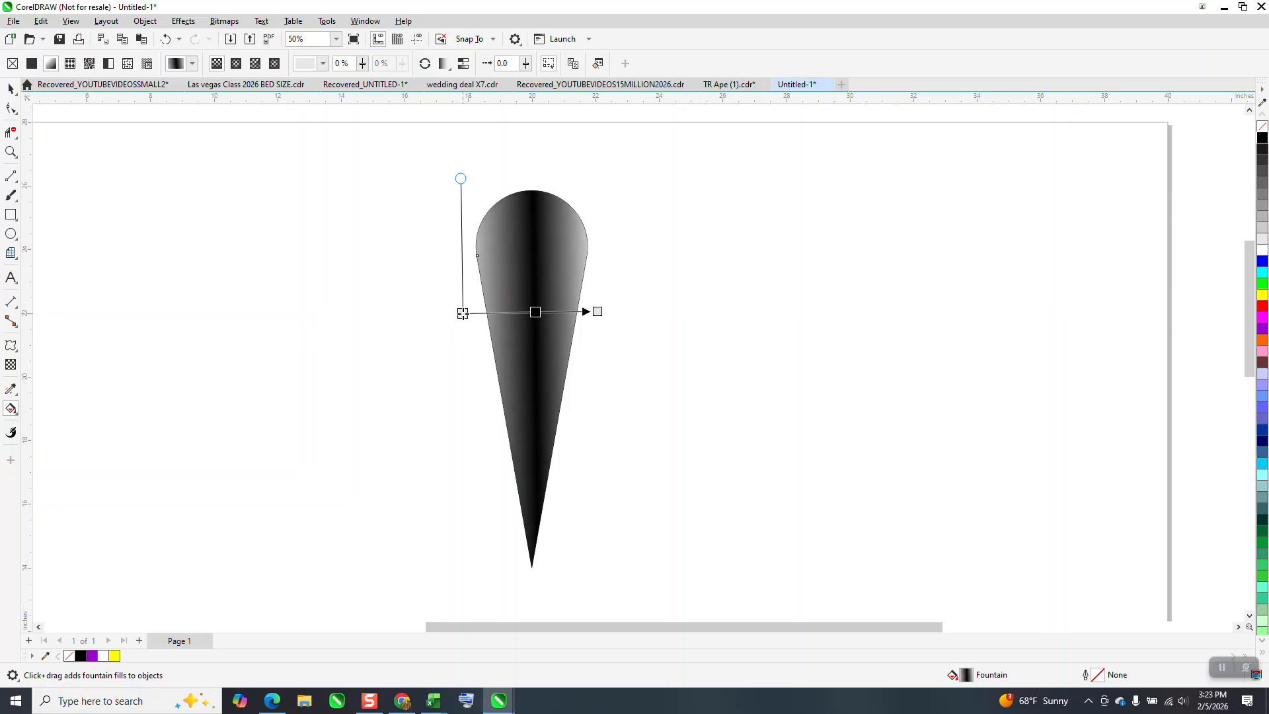
left_click_drag(595, 311, 597, 315)
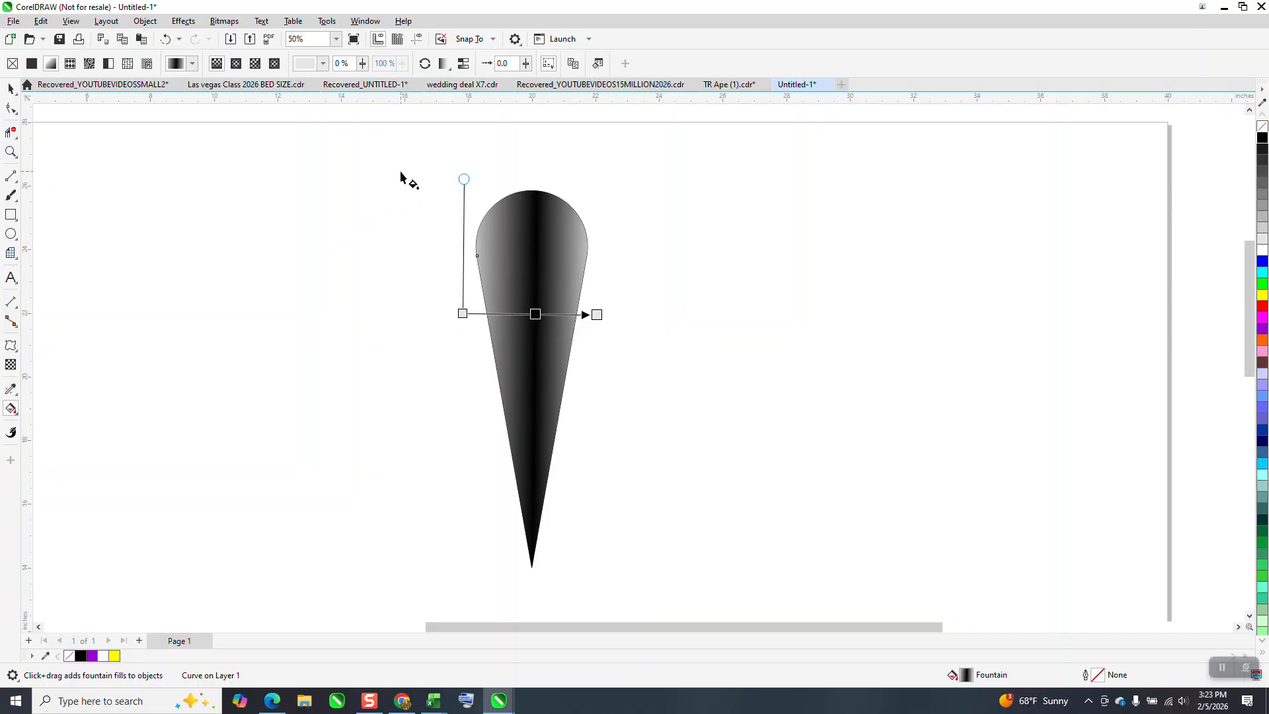
left_click(425, 64)
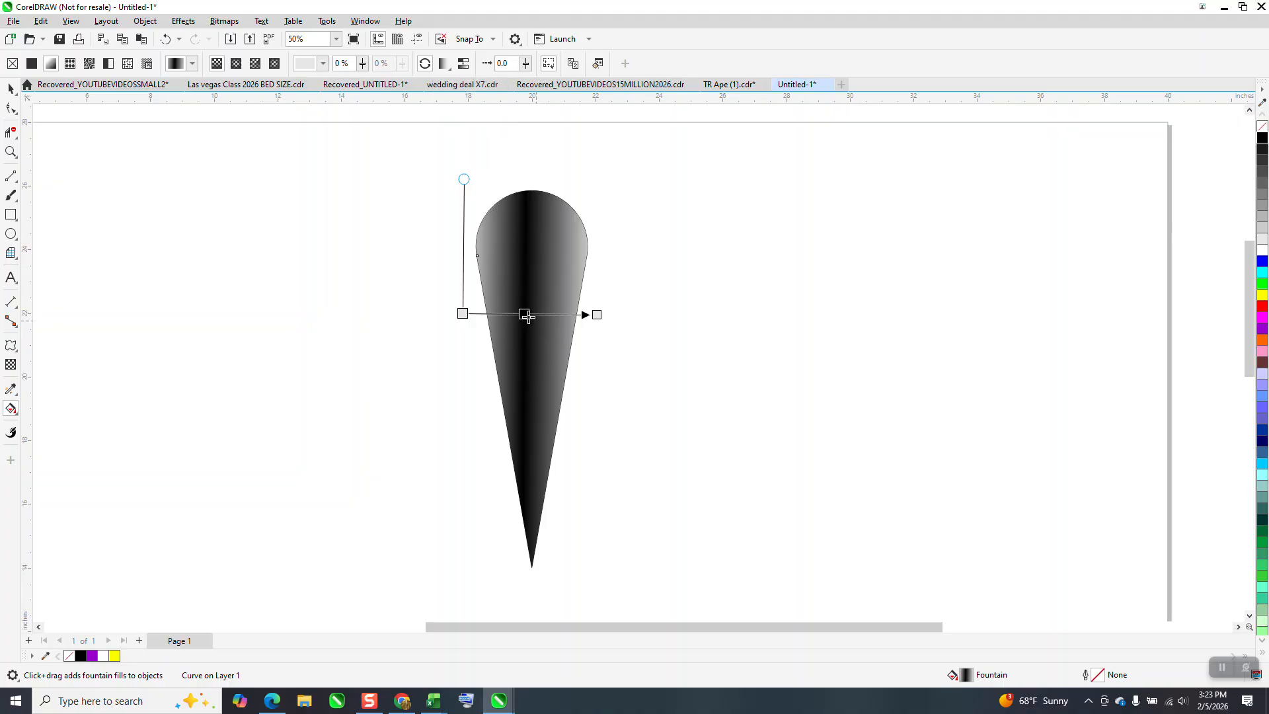
left_click_drag(527, 315, 536, 315)
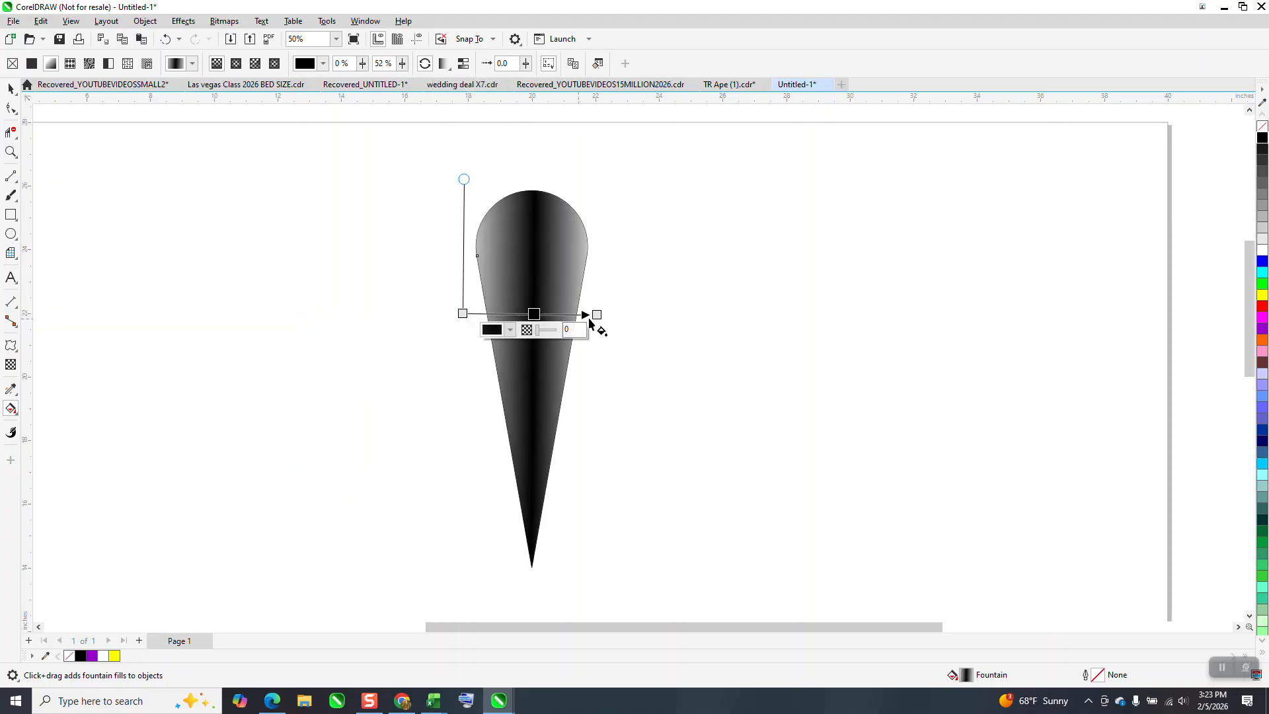
- Recolour the fountain fill with blue for the middle node and cyan for both end nodes
left_click_drag(1263, 267, 536, 315)
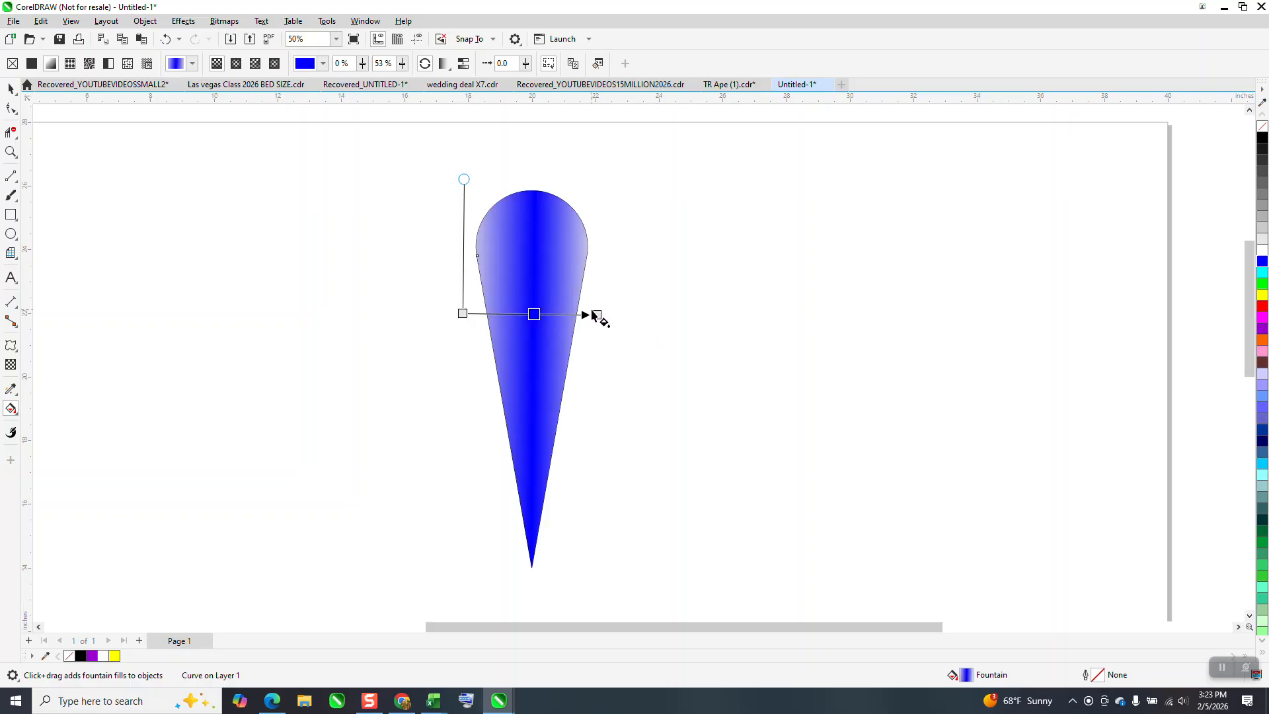
left_click_drag(1264, 275, 599, 315)
left_click_drag(1262, 273, 477, 321)
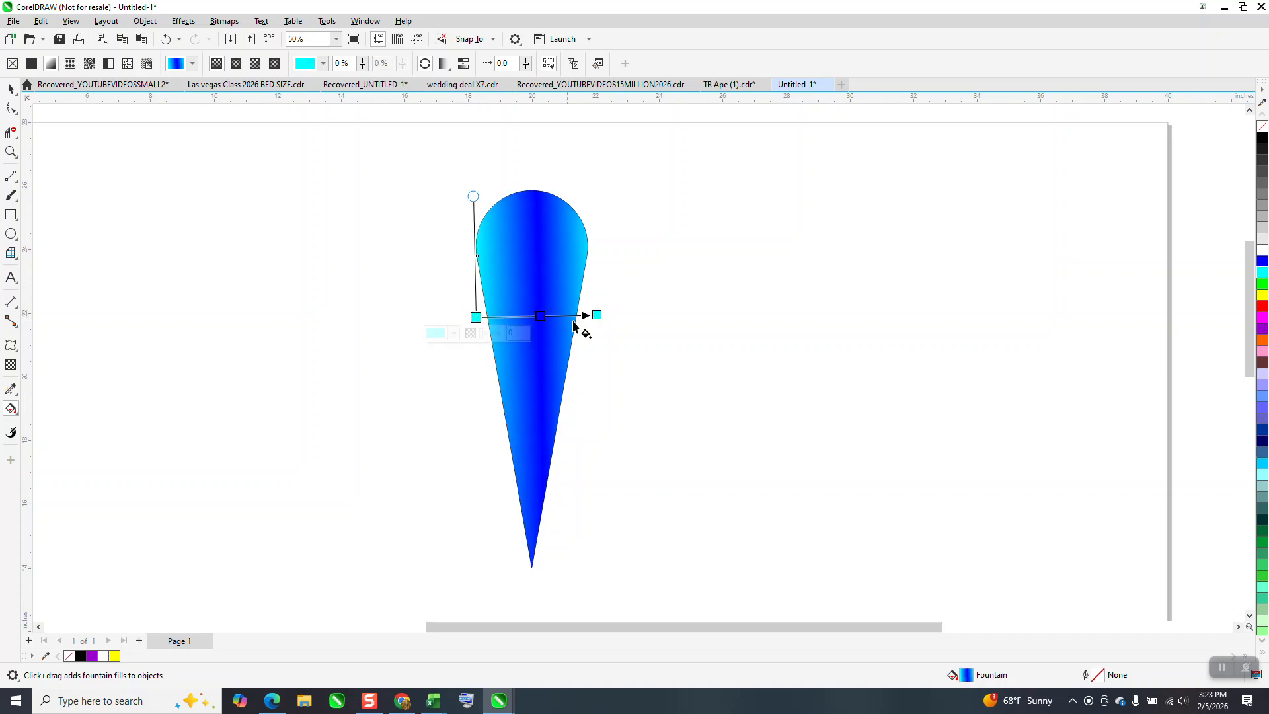
- Adjust the fountain fill's end points and skew handle so the blue band runs centred between the wedge's cyan edges
left_click_drag(596, 316, 585, 323)
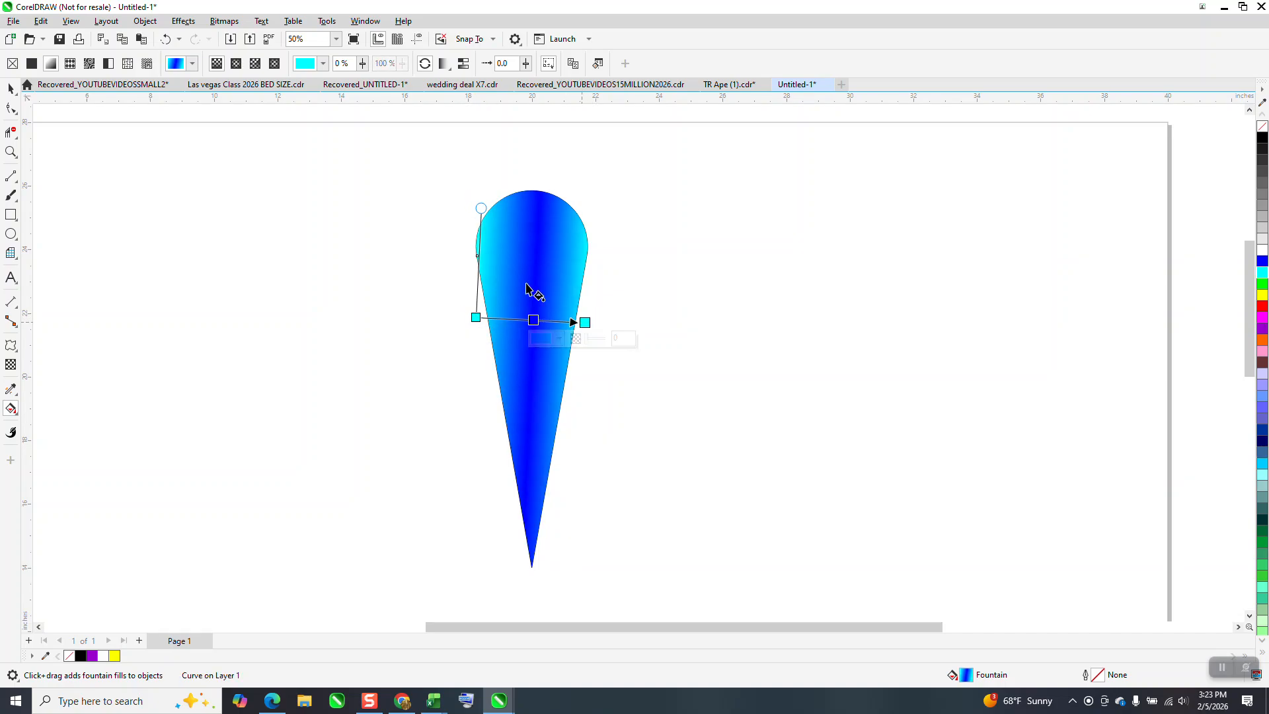
left_click_drag(481, 207, 452, 192)
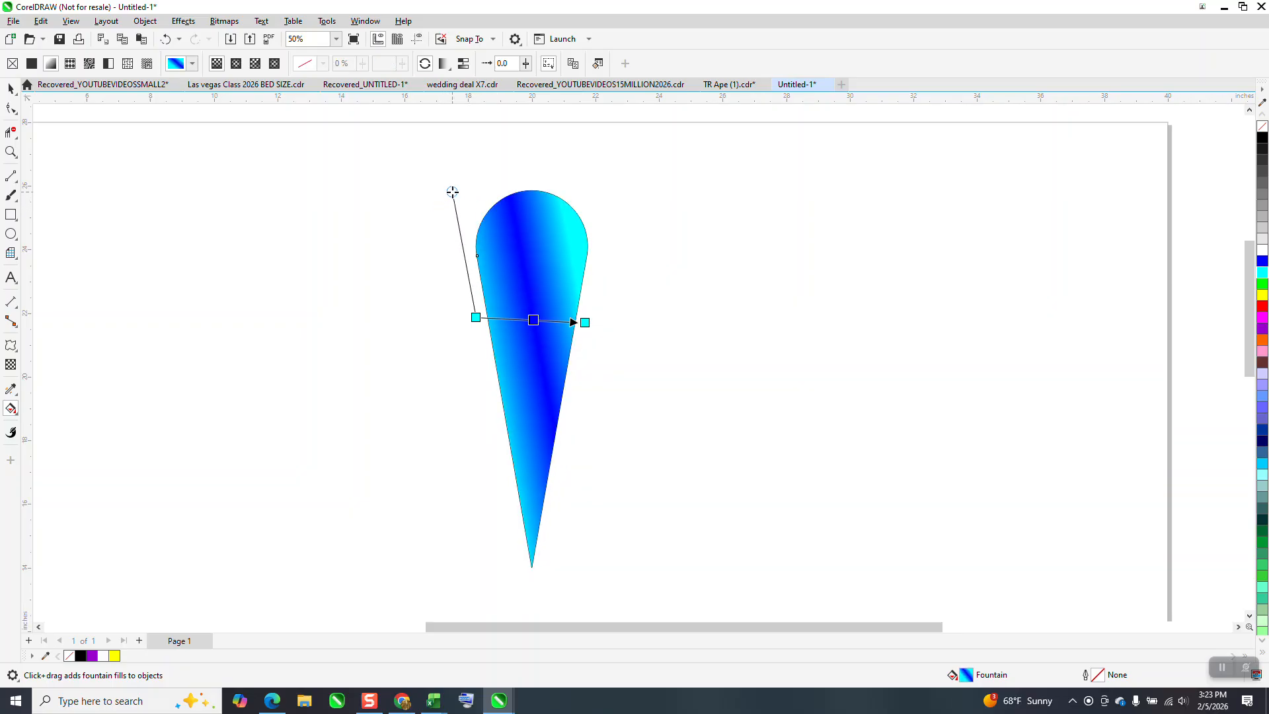
left_click_drag(476, 317, 466, 317)
left_click_drag(439, 180, 460, 182)
left_click_drag(464, 318, 478, 318)
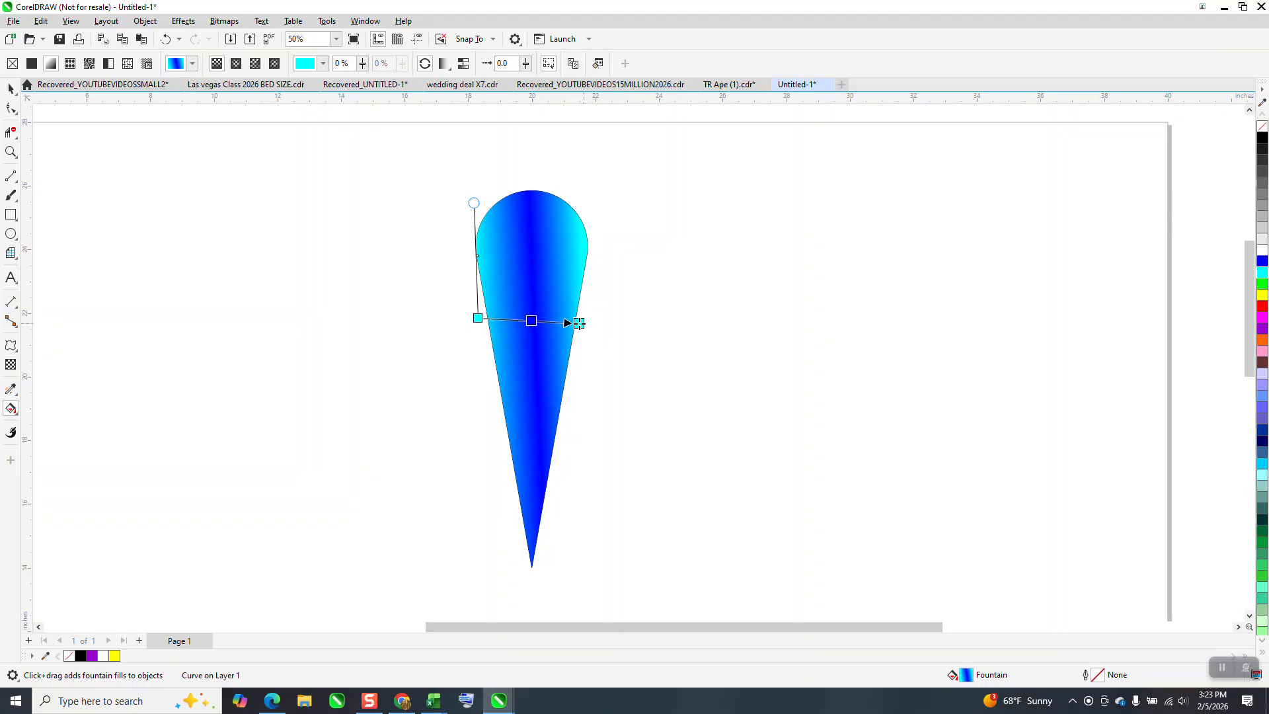
left_click_drag(584, 323, 578, 323)
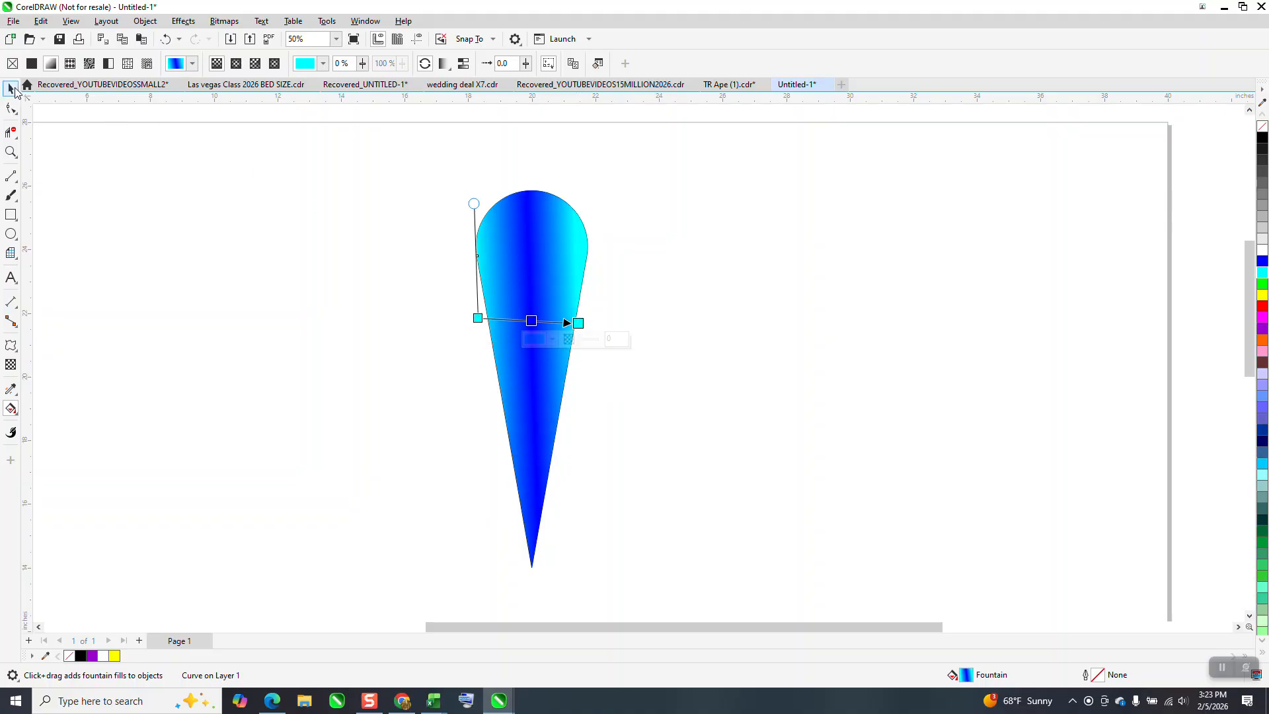
- Select the wedge for rotating and try moving its rotation centre out beside the shape
left_click(12, 89)
scroll(339, 244, "down", 1)
left_click_drag(345, 178, 493, 546)
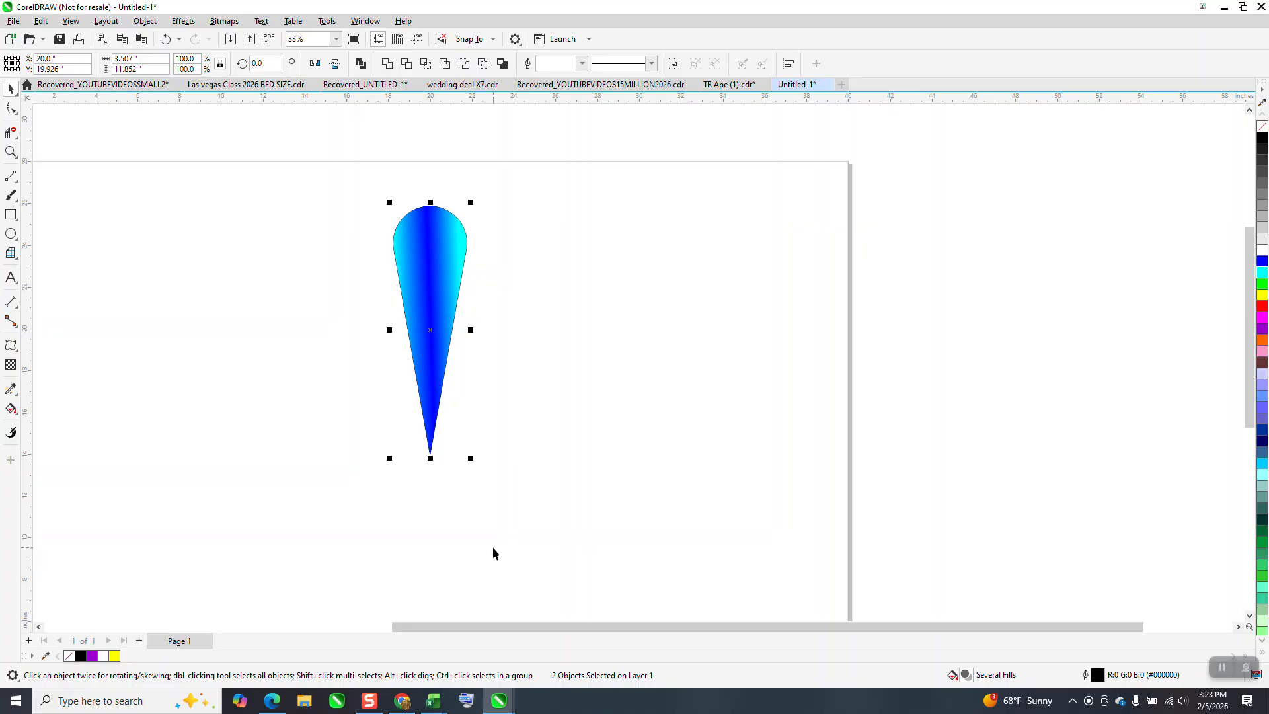
left_click(454, 343)
left_click(462, 335)
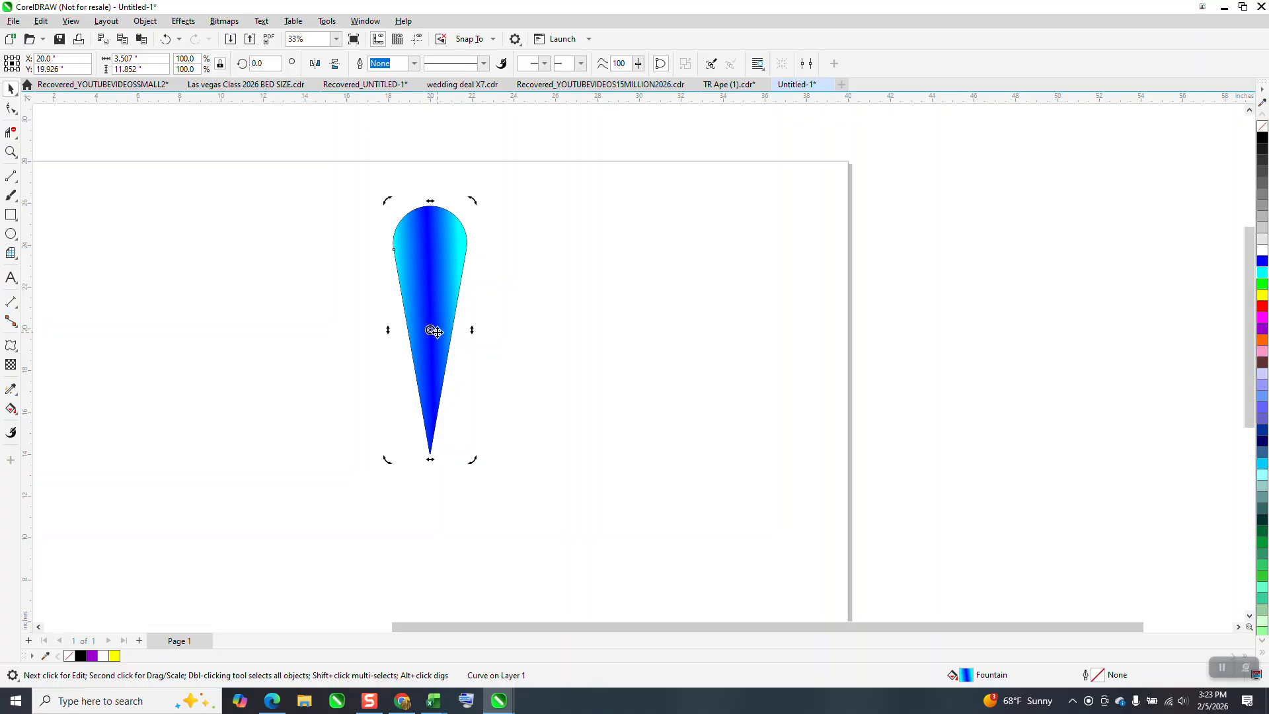
left_click_drag(430, 330, 552, 344)
- Place the wedge's rotation centre exactly on its pointed lower tip
left_click(428, 305)
left_click(431, 307)
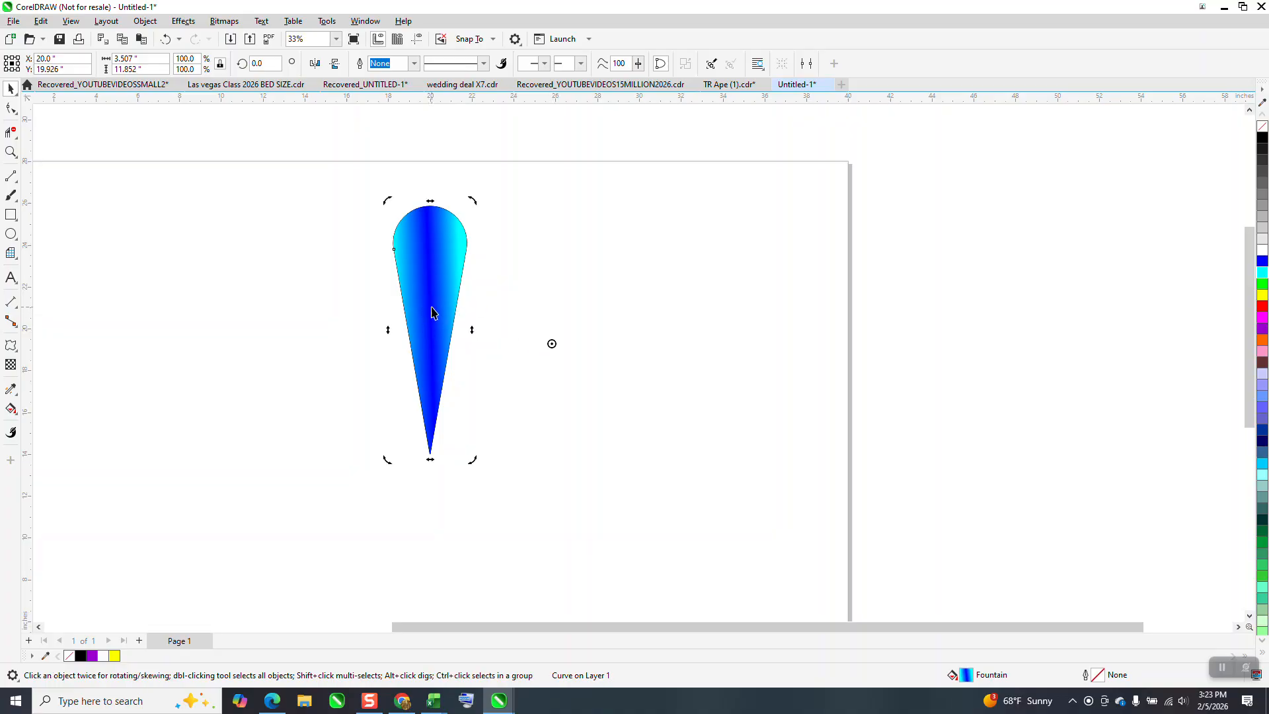
left_click_drag(453, 291, 615, 294)
key("Delete")
left_click(421, 289)
left_click(430, 335)
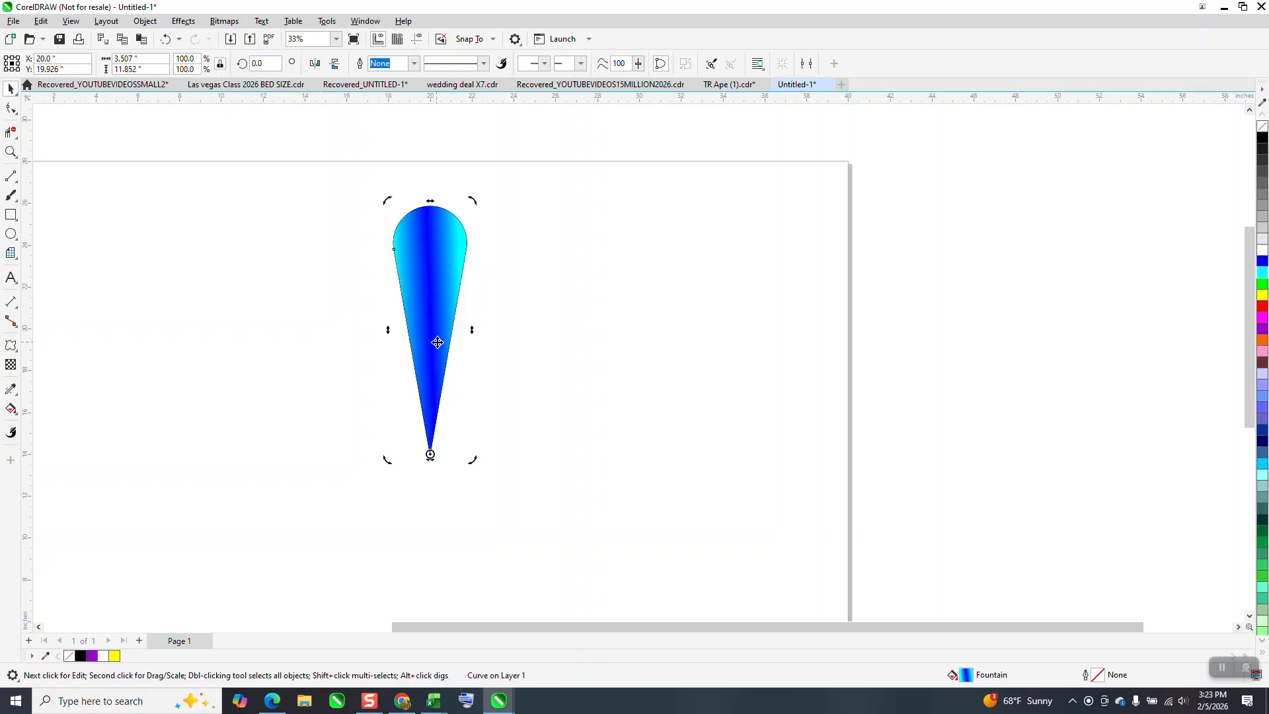
- Rotate a copy of the wedge by 20° about its tip and repeat the rotated copy until the full circle is filled
left_click(264, 62)
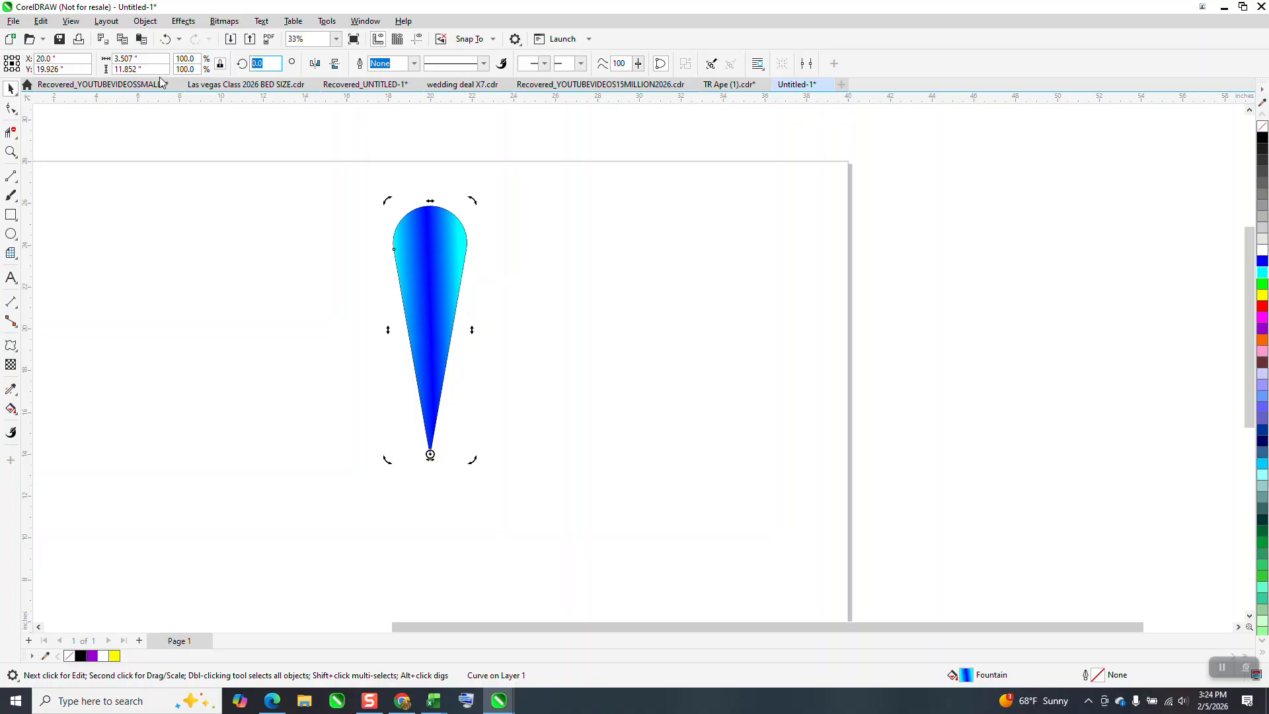
key("Return")
key("ctrl+r")
key("ctrl+r")
key("ctrl+r")
key("ctrl+r")
key("ctrl+r")
key("ctrl+r")
key("ctrl+r")
key("ctrl+r")
key("ctrl+r")
key("ctrl+r")
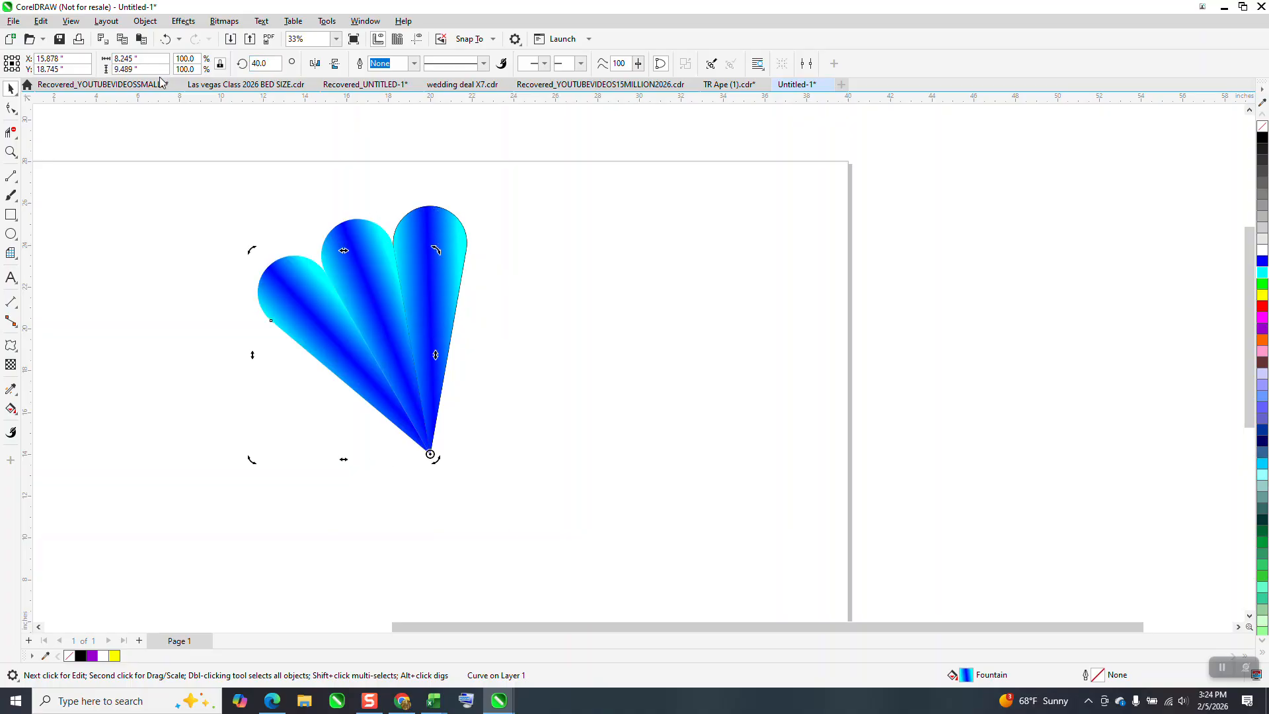
key("ctrl+r")
key("ctrl+r")
key("ctrl+r")
key("ctrl+r")
key("ctrl+r")
key("ctrl+r")
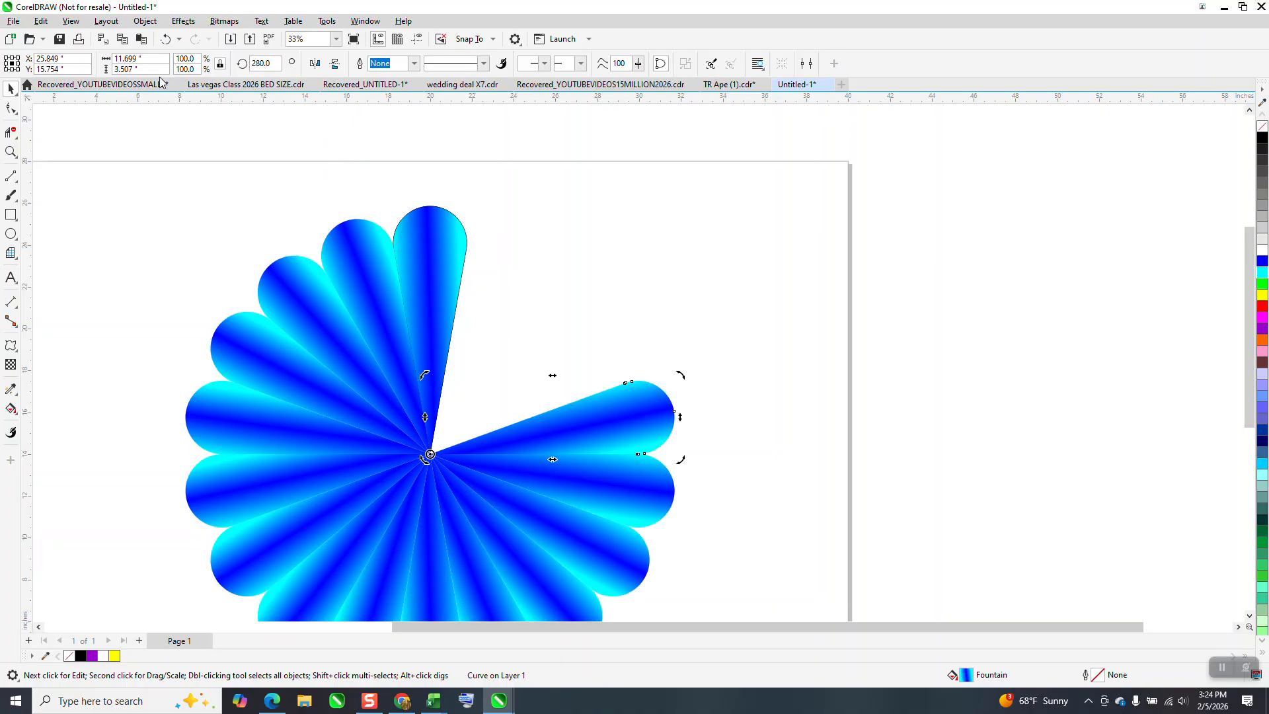
- Inspect the complete ring of rotated wedges, both as a whole and up close
scroll(374, 236, "down", 2)
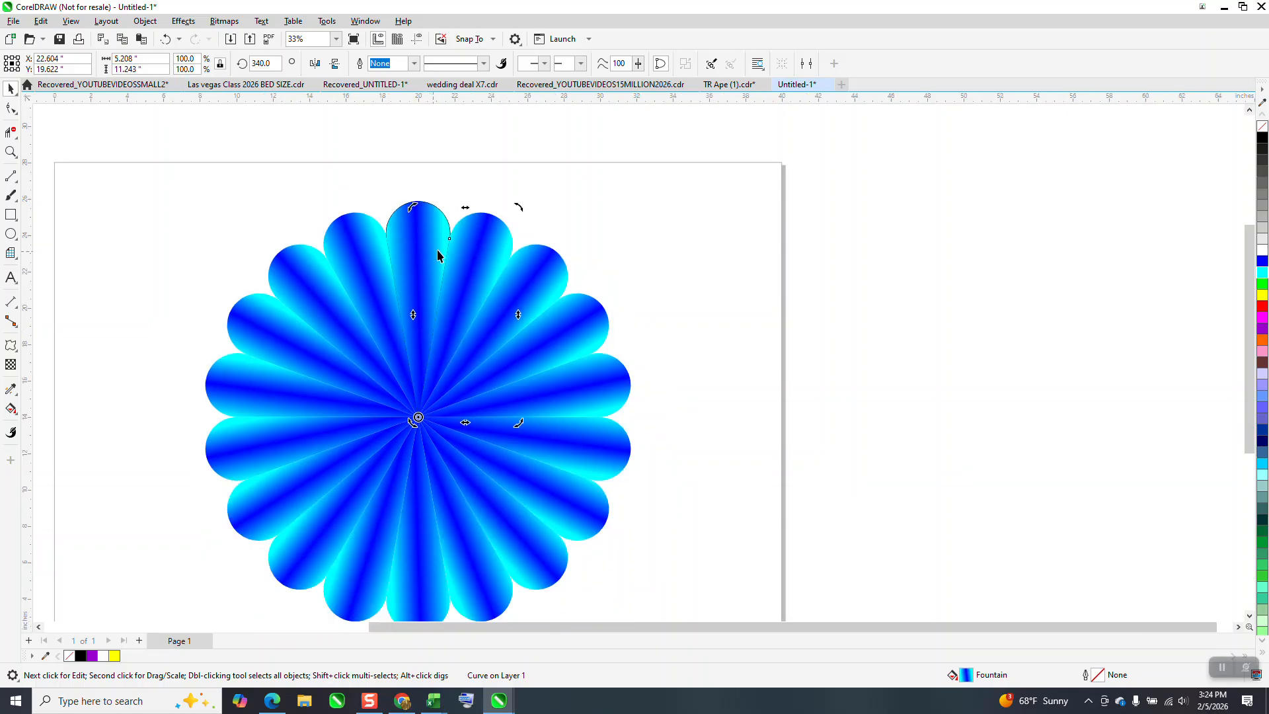
left_click(10, 153)
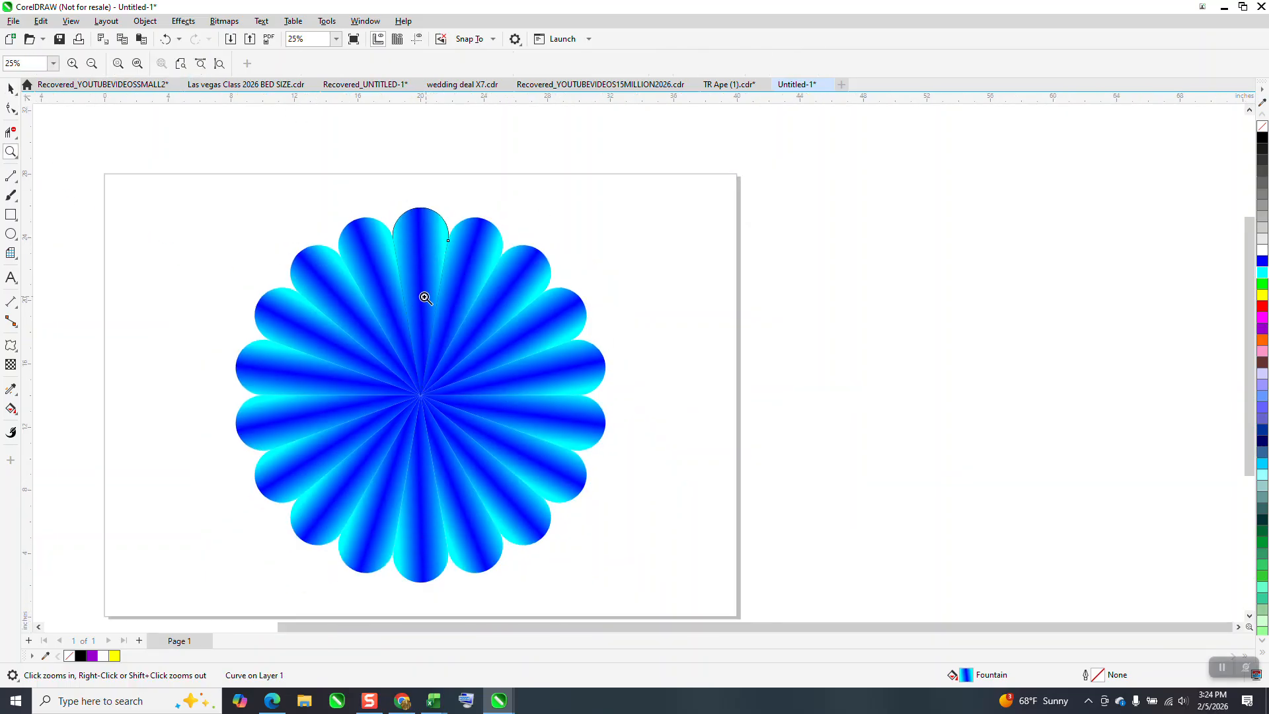
left_click_drag(246, 207, 761, 600)
right_click(408, 415)
left_click(10, 87)
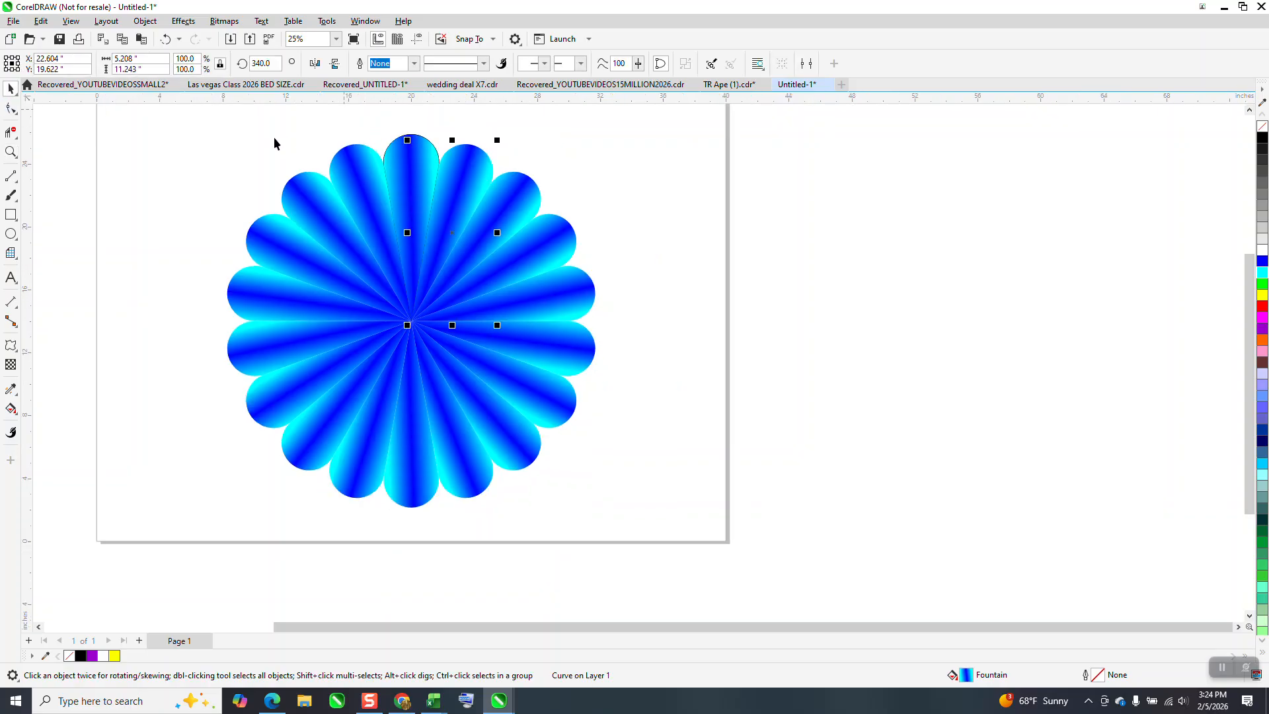
left_click_drag(187, 129, 1002, 607)
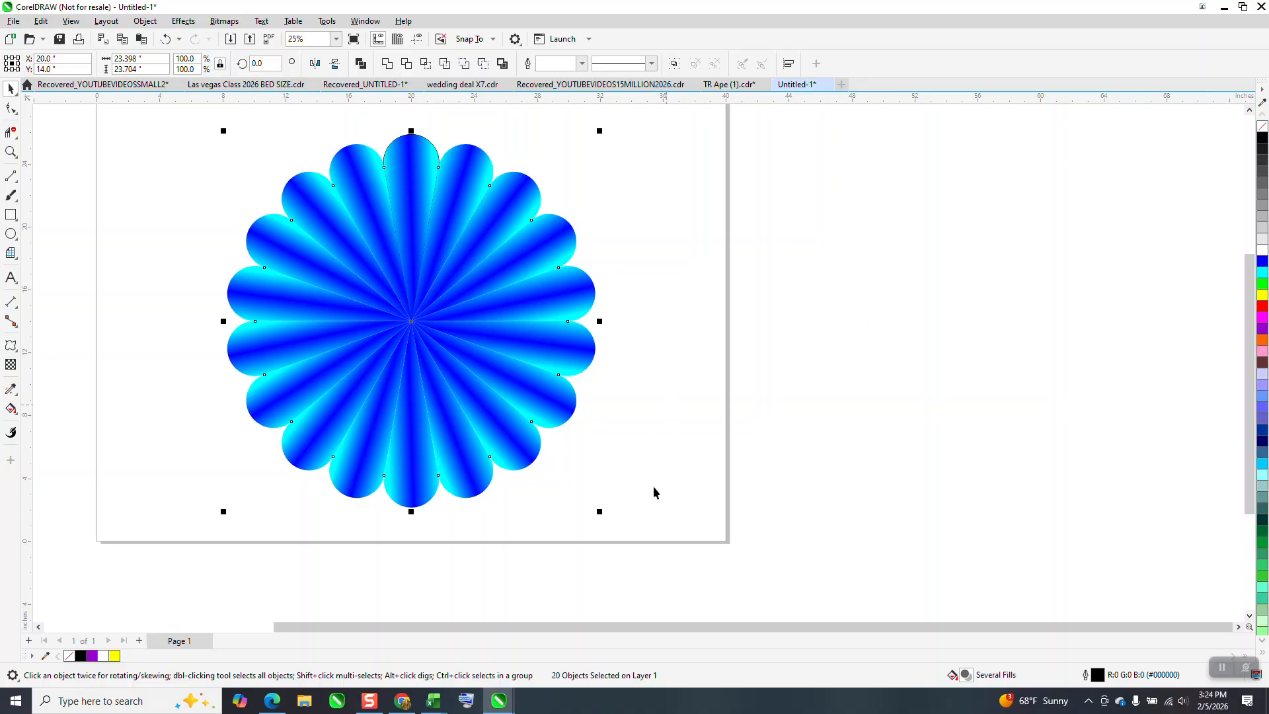
left_click(697, 463)
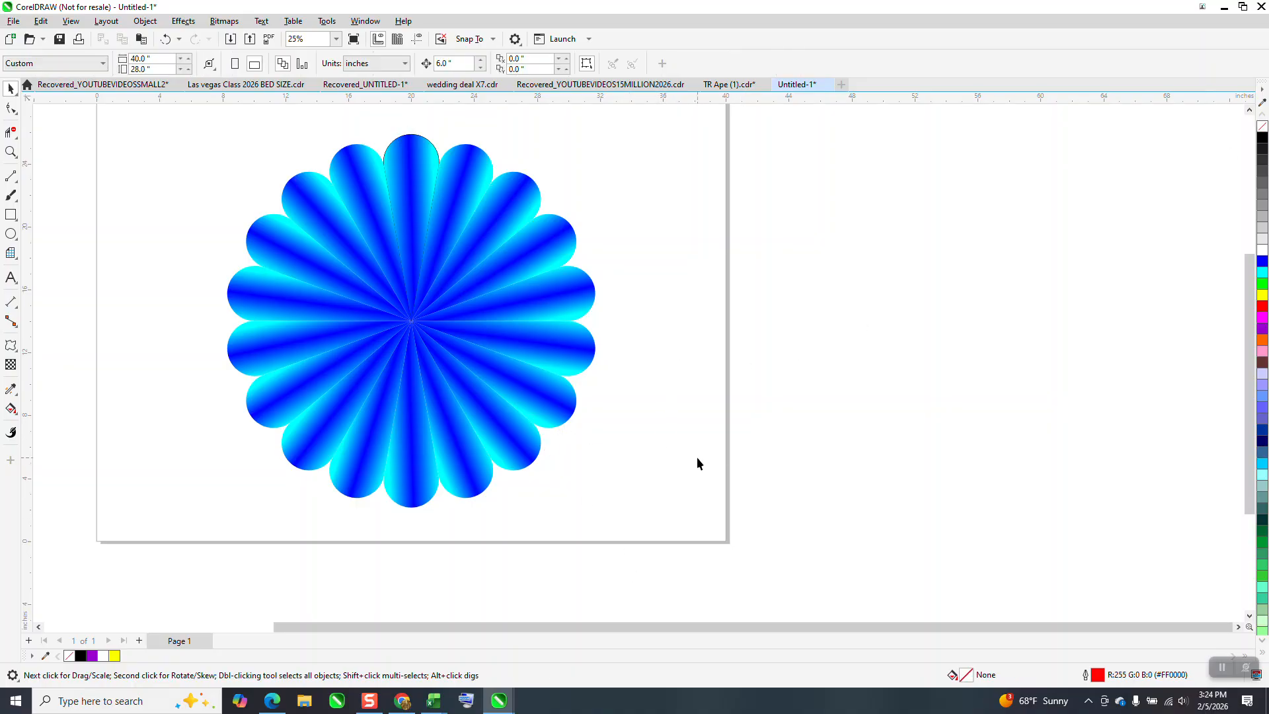
left_click(11, 151)
left_click(653, 450)
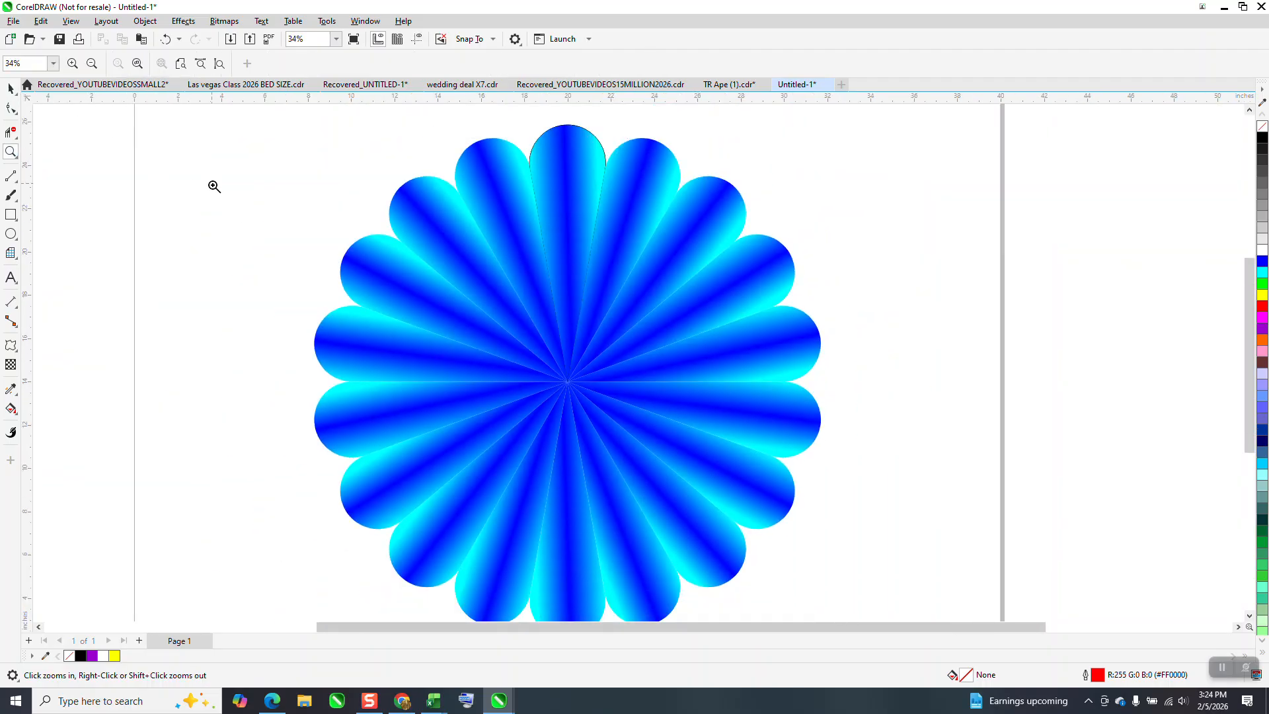
right_click(214, 187)
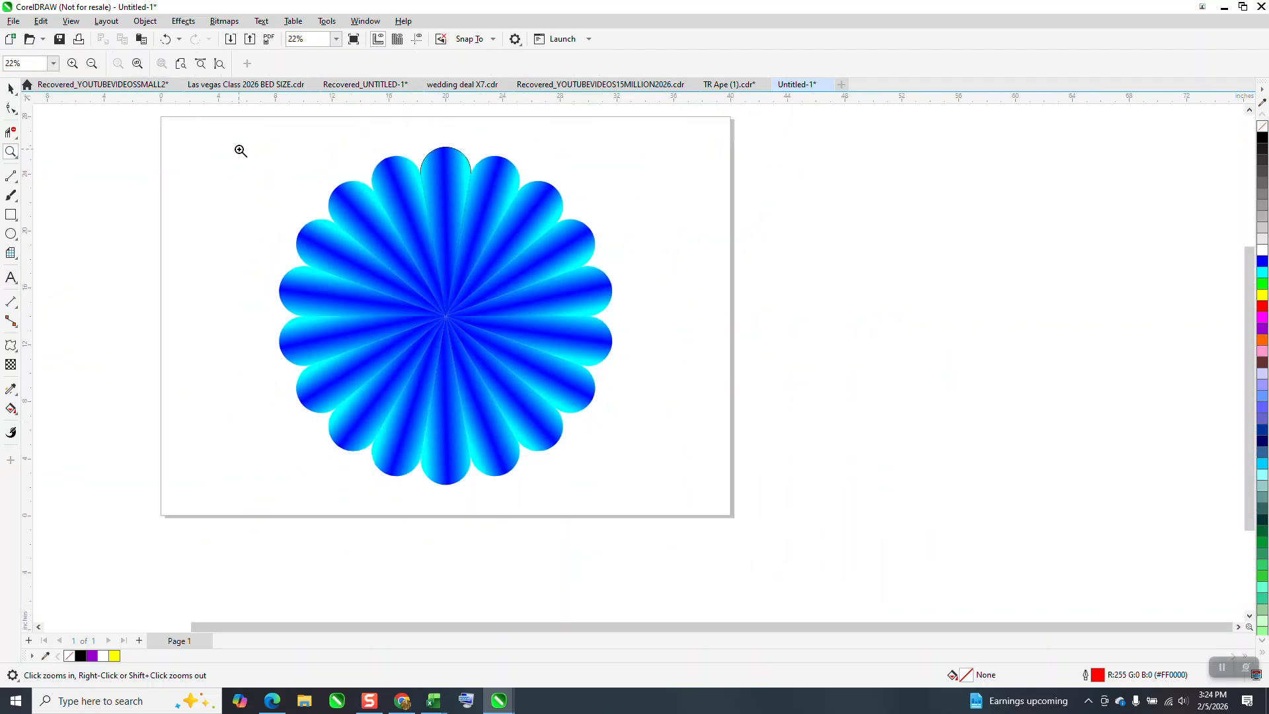
- Select every wedge in the ring, try a black outline on them, and set the outline colour to cyan
left_click(11, 89)
left_click_drag(612, 418, 775, 530)
right_click(1262, 138)
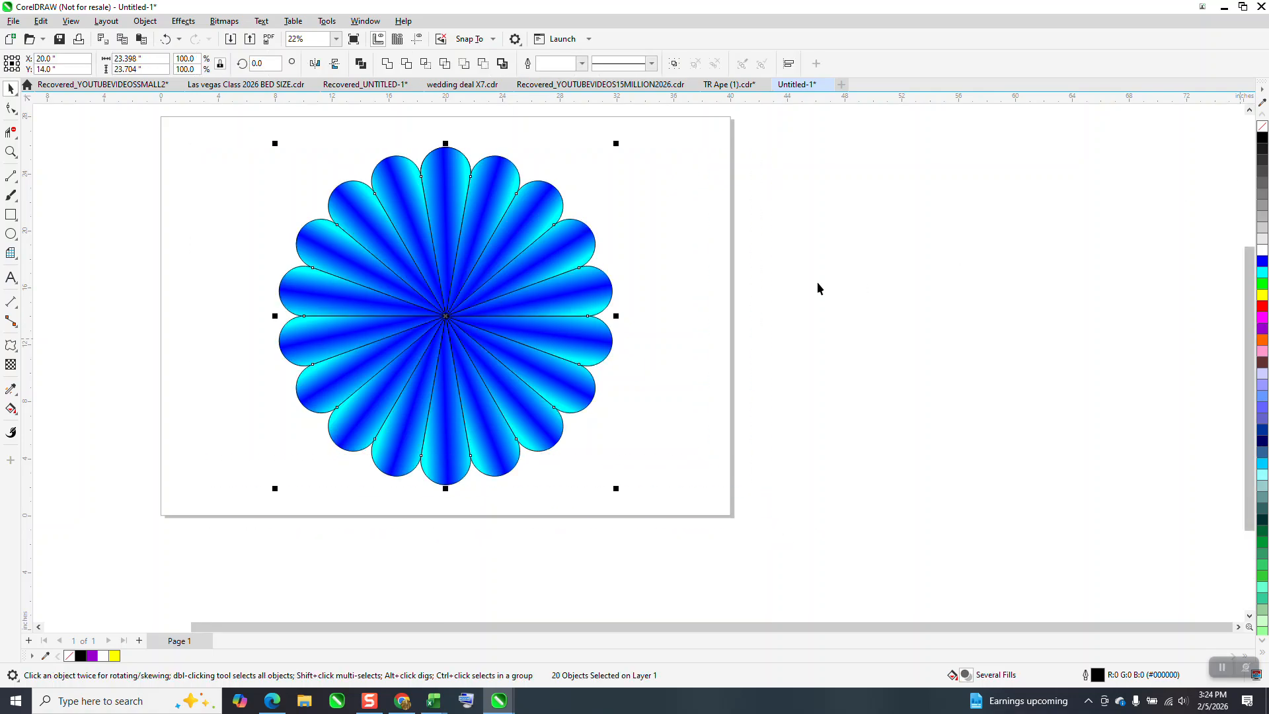
right_click(1262, 273)
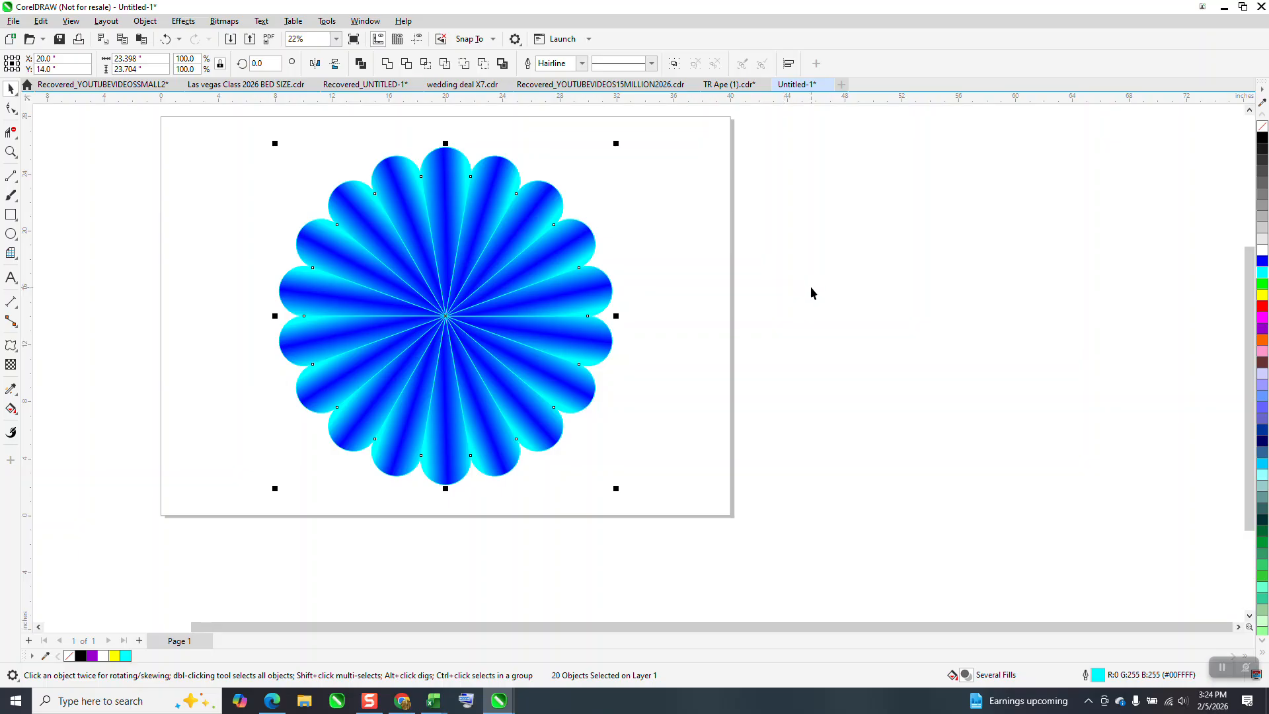